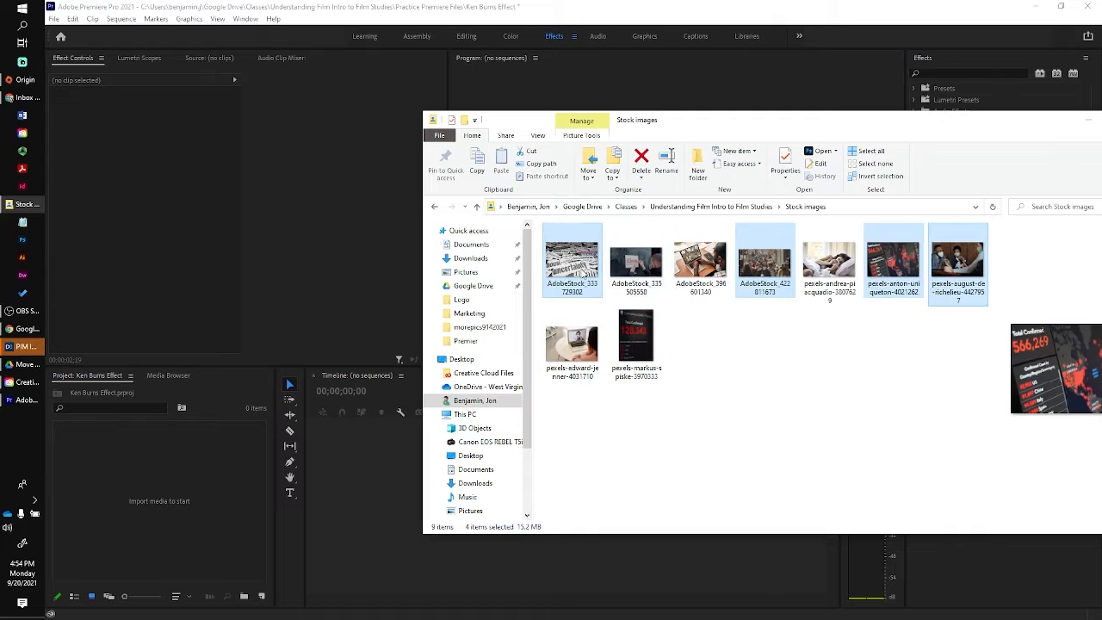
Import the four selected stock images from the Stock images folder into the Premiere Pro project.
{"action": "left_click_drag", "start_coordinate": [578, 267], "coordinate": [138, 518]}
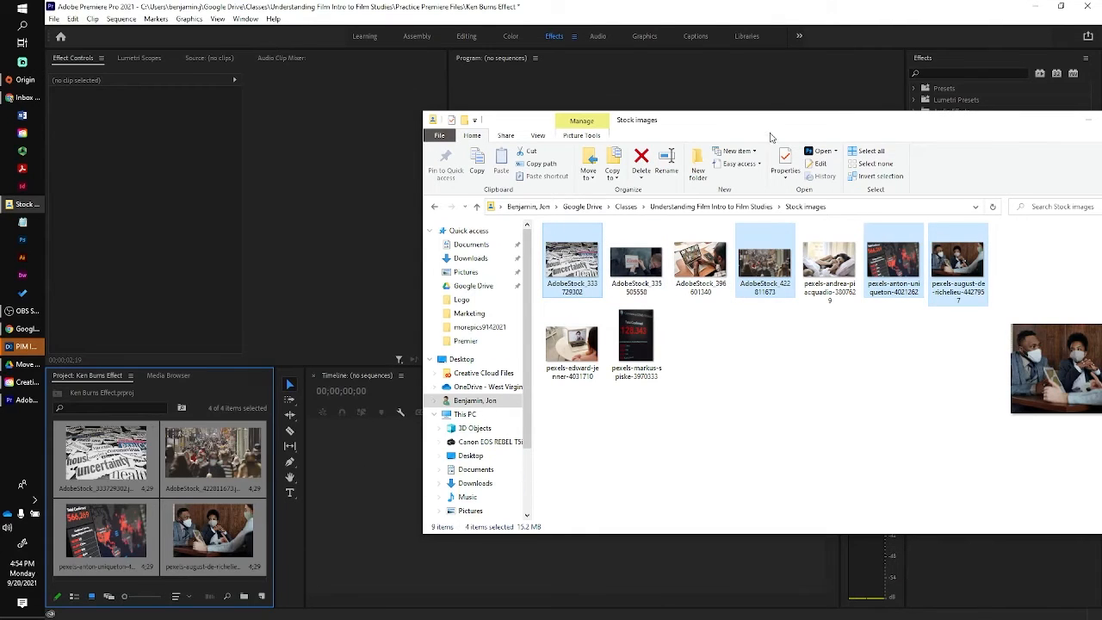
{"action": "left_click", "coordinate": [699, 28]}
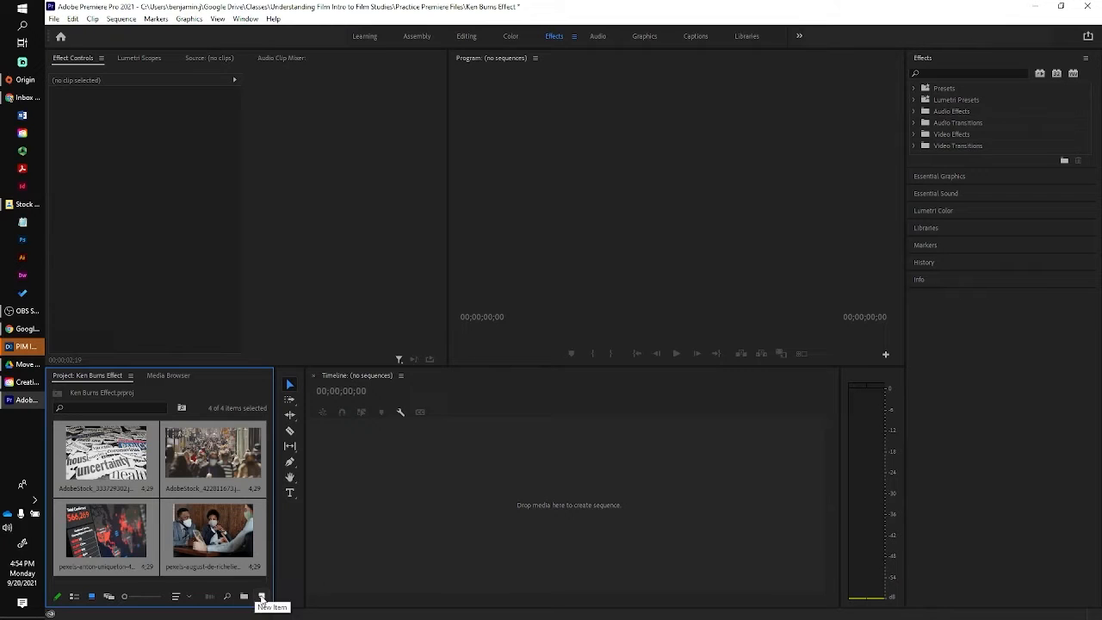
Create a new sequence named "ken burns" with the HDV 1080i30 (60i) preset.
{"action": "left_click", "coordinate": [262, 598]}
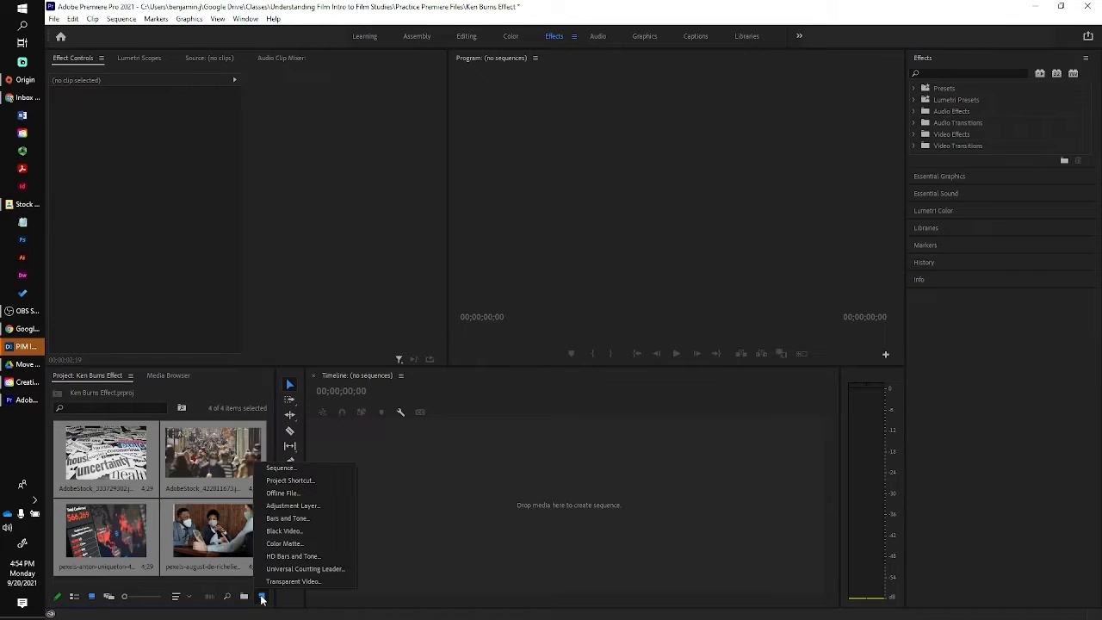
{"action": "left_click", "coordinate": [297, 470]}
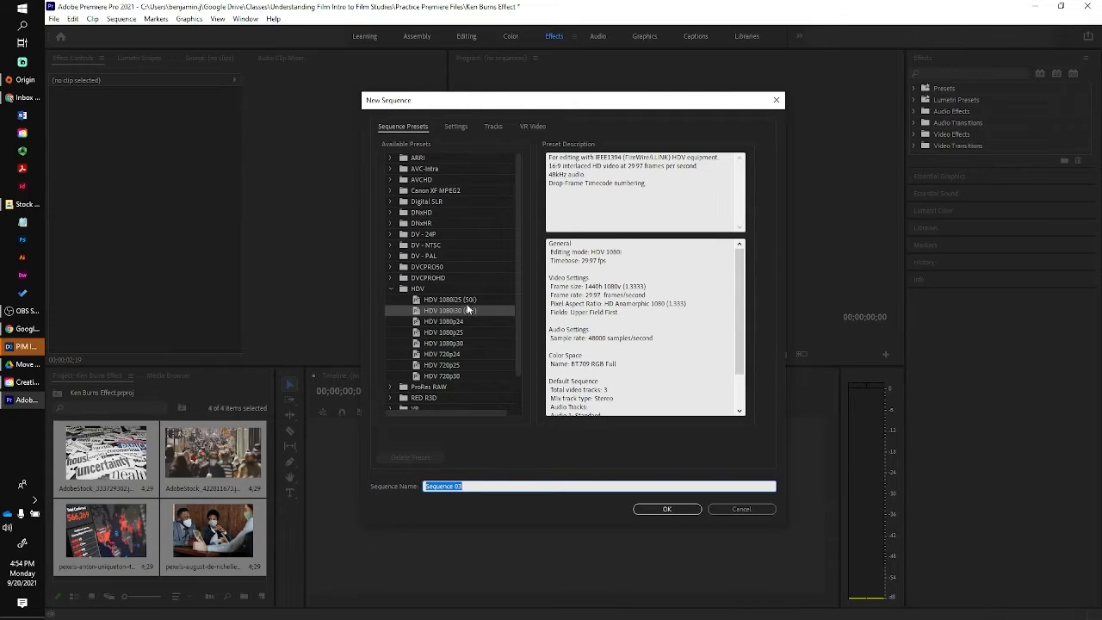
{"action": "left_click", "coordinate": [479, 486]}
{"action": "left_click_drag", "start_coordinate": [479, 486], "coordinate": [375, 487]}
{"action": "type", "text": "ken burns"}
{"action": "key", "text": "Return"}
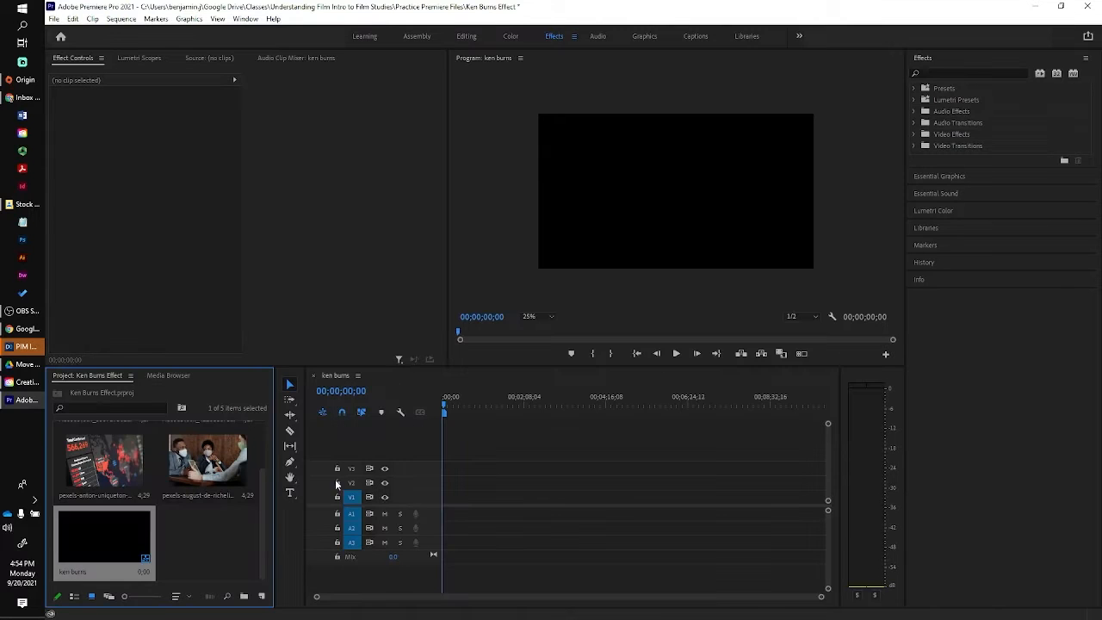
Place the crowd photo AdobeStock_422811673 at the start of track V1 and trim it to about 4 seconds.
{"action": "scroll", "coordinate": [194, 517], "scroll_direction": "up", "scroll_amount": 2}
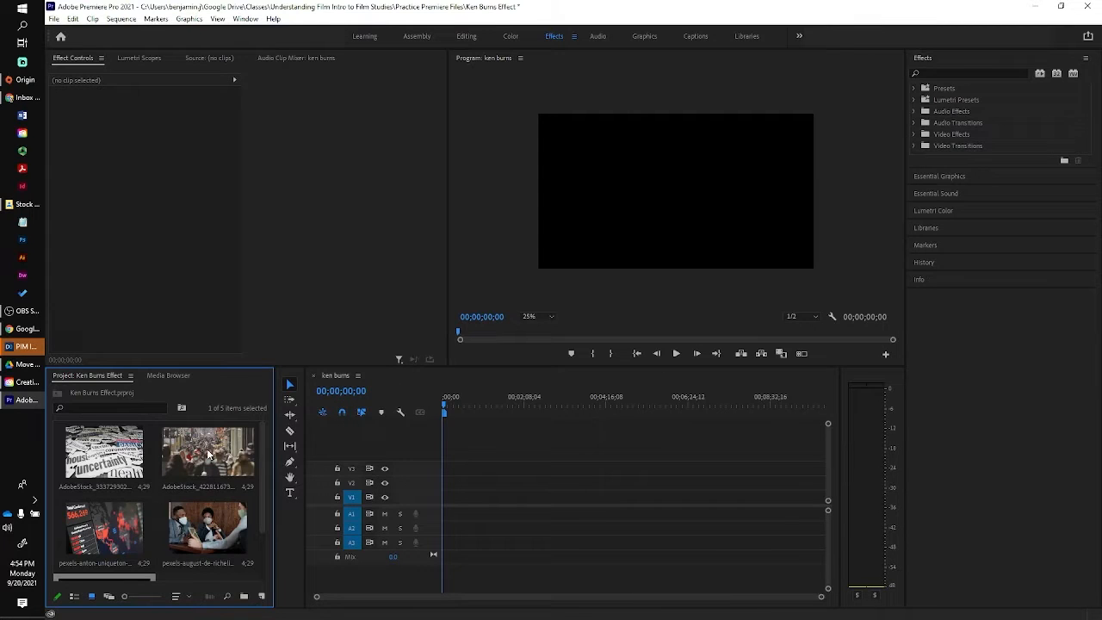
{"action": "left_click_drag", "start_coordinate": [208, 455], "coordinate": [450, 504]}
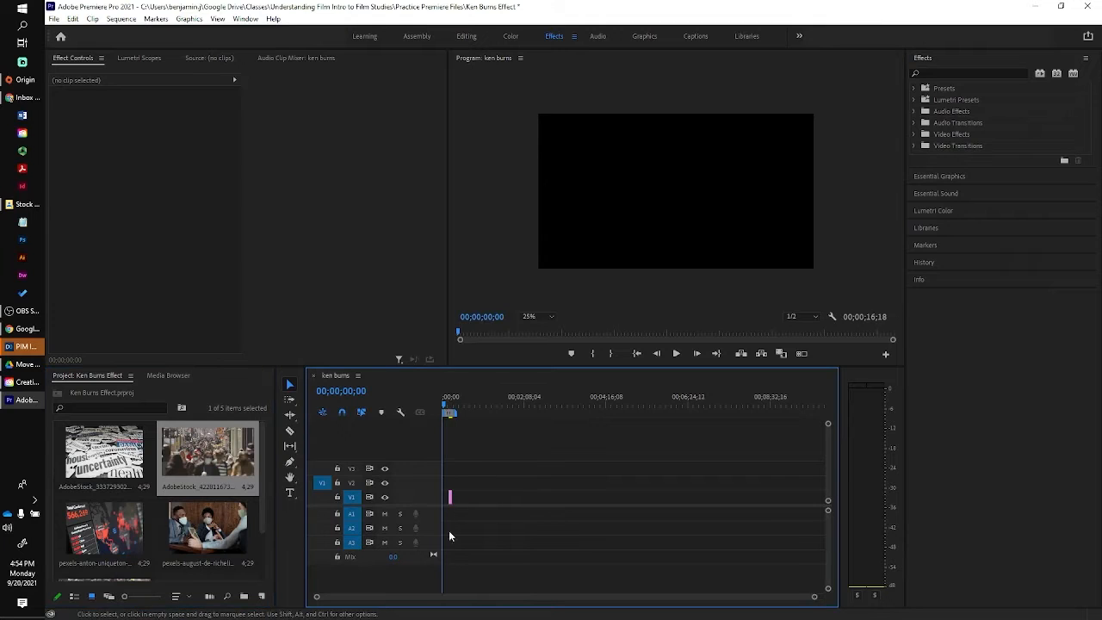
{"action": "left_click", "coordinate": [450, 499]}
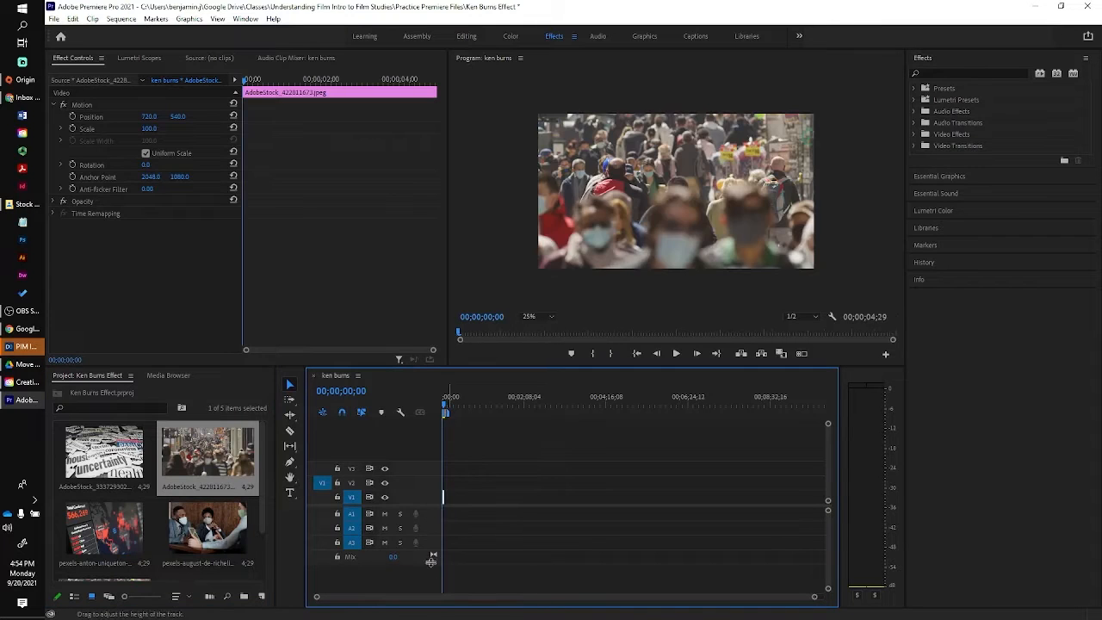
{"action": "left_click_drag", "start_coordinate": [815, 597], "coordinate": [593, 606]}
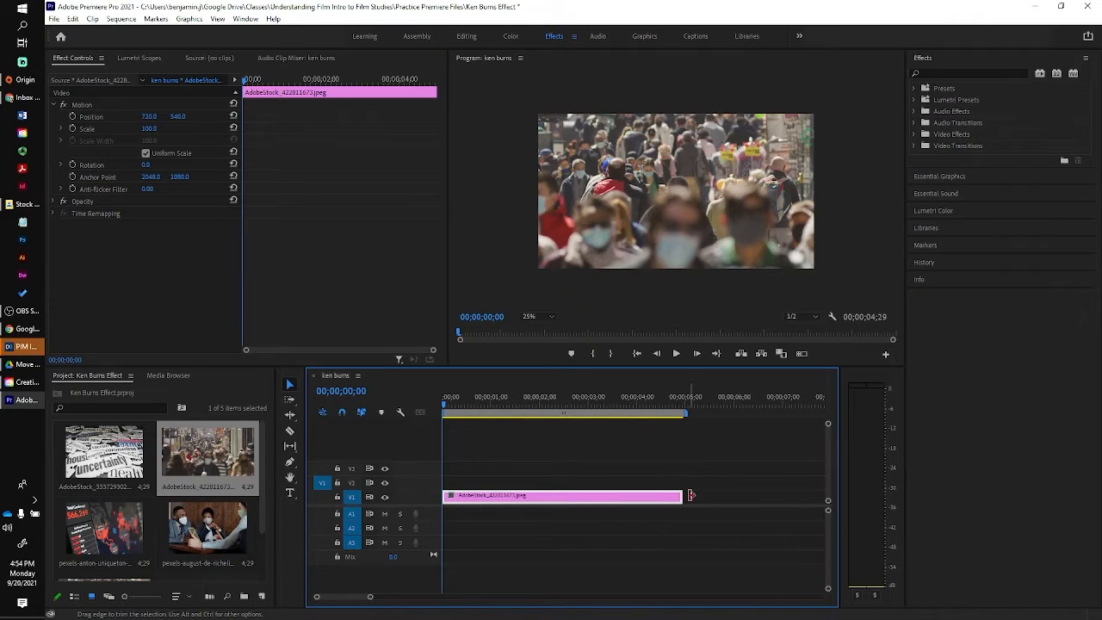
{"action": "left_click_drag", "start_coordinate": [686, 497], "coordinate": [633, 496]}
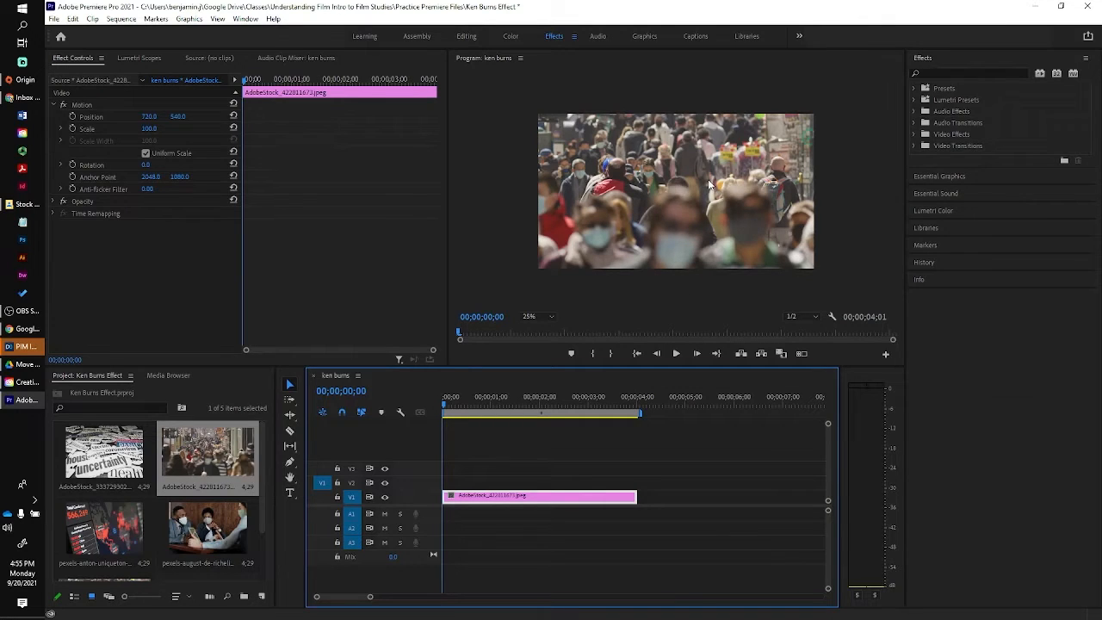
Shrink the crowd photo to a scale of about 53.4 and reposition it to about 708, 532 so it fills the frame.
{"action": "left_click", "coordinate": [680, 184]}
{"action": "left_click_drag", "start_coordinate": [723, 177], "coordinate": [602, 185]}
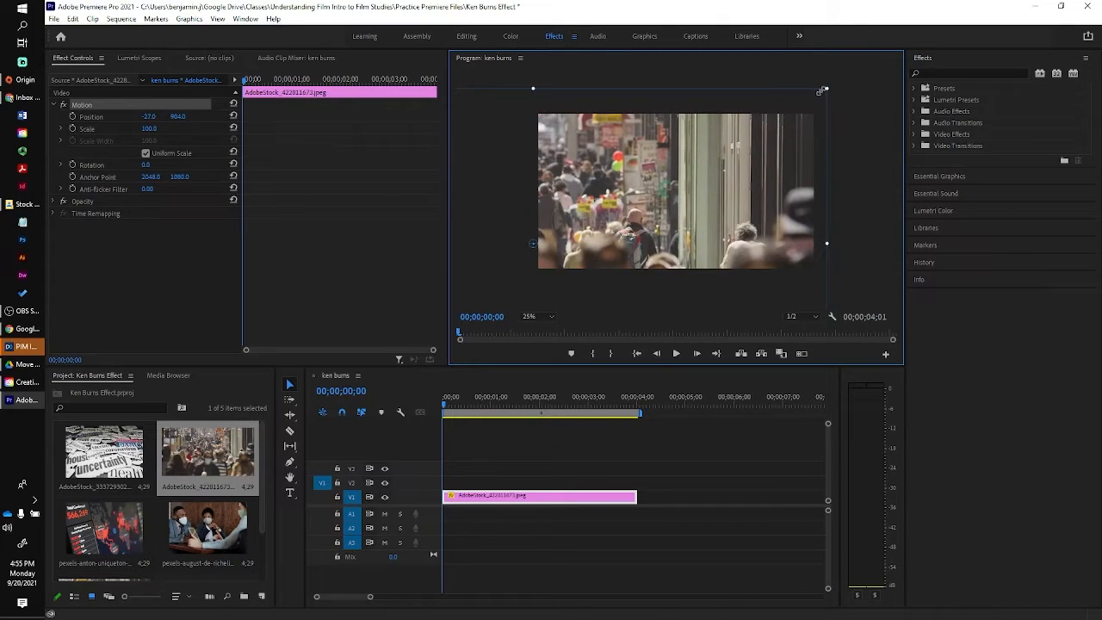
{"action": "left_click_drag", "start_coordinate": [826, 88], "coordinate": [696, 137]}
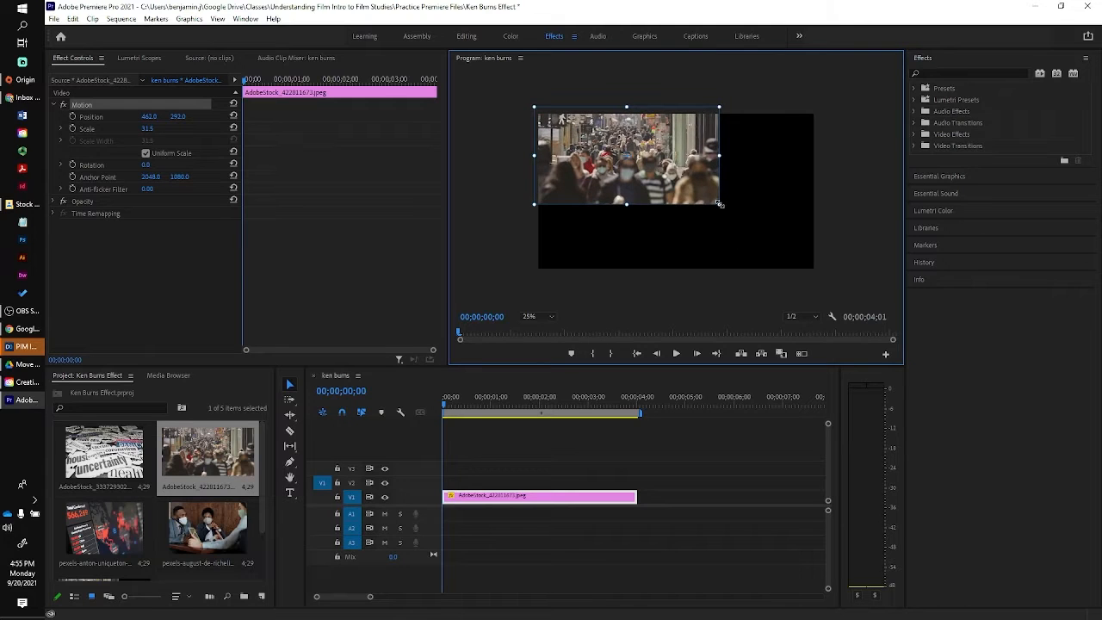
{"action": "left_click_drag", "start_coordinate": [721, 204], "coordinate": [761, 228]}
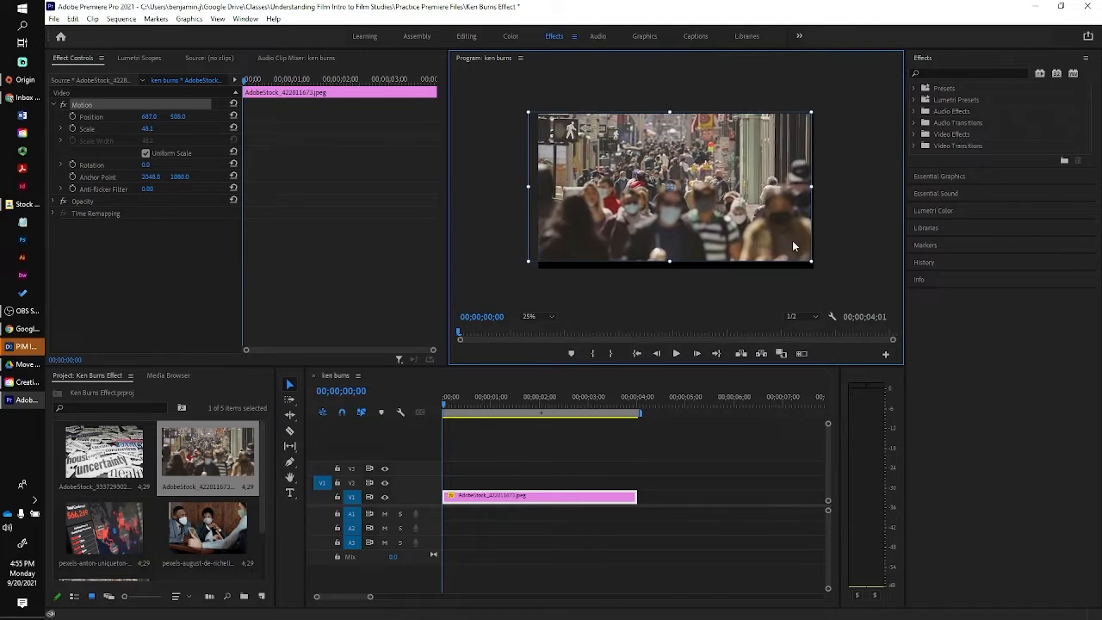
{"action": "left_click_drag", "start_coordinate": [807, 262], "coordinate": [789, 247]}
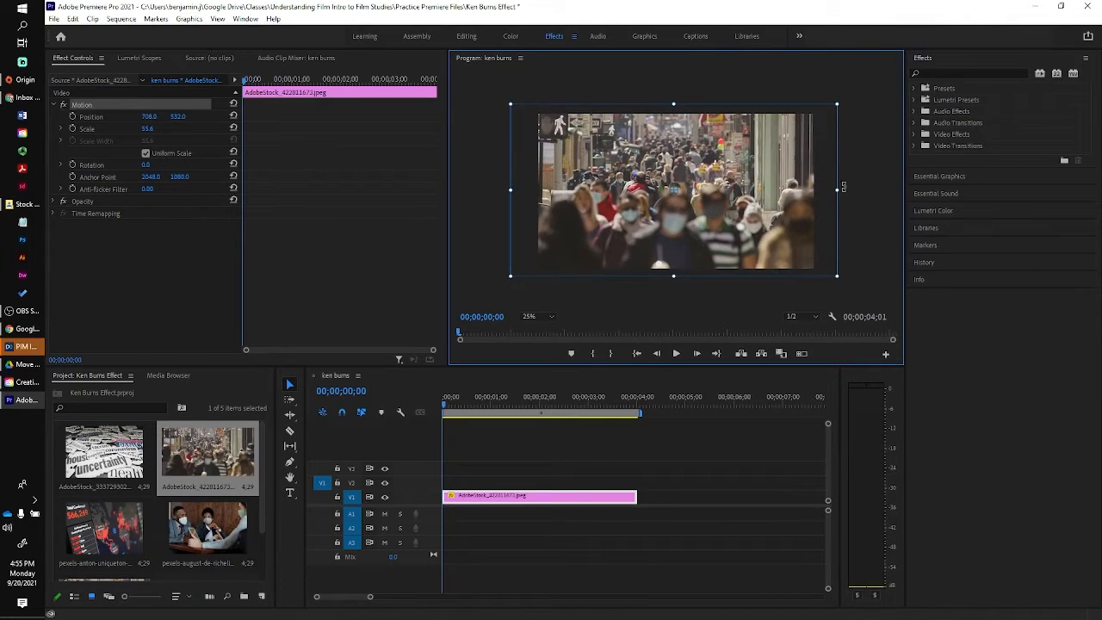
{"action": "mouse_move", "coordinate": [839, 189]}
{"action": "left_mouse_down"}
{"action": "mouse_move", "coordinate": [878, 195]}
{"action": "mouse_move", "coordinate": [831, 197]}
{"action": "left_mouse_up"}
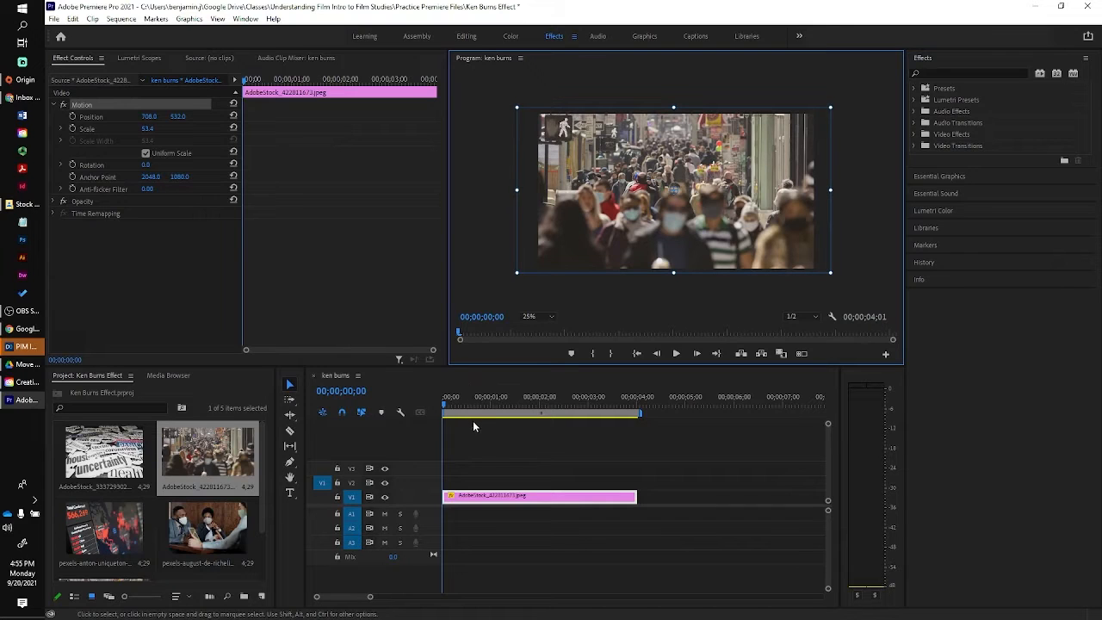
Turn on Scale keyframing for the crowd clip at 00;00;00;01 and expand its Scale controls.
{"action": "left_click", "coordinate": [443, 405]}
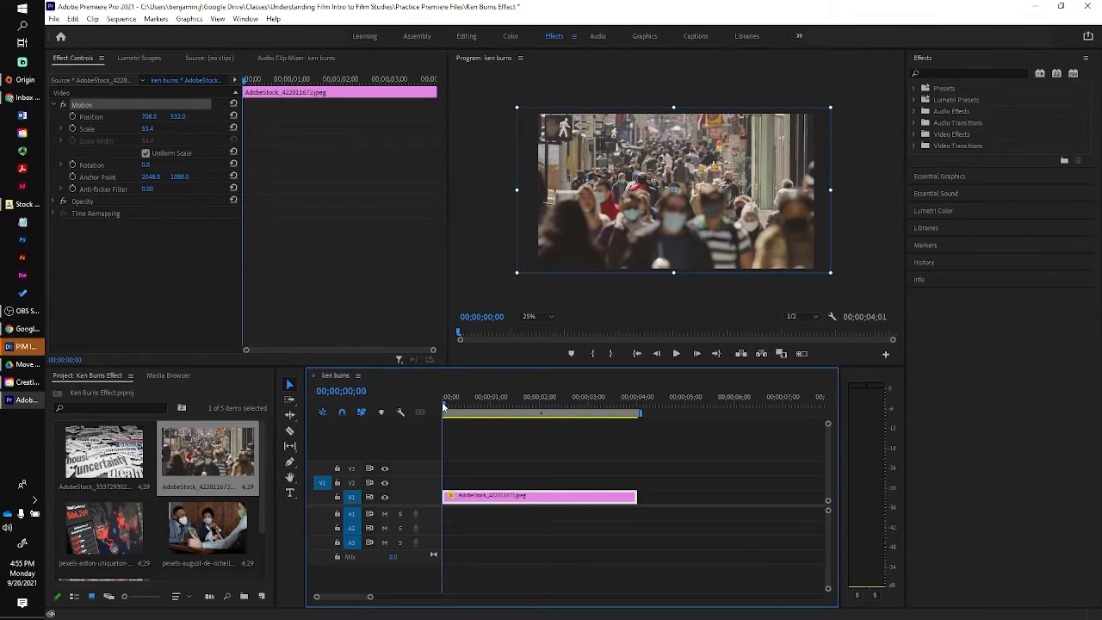
{"action": "left_click", "coordinate": [445, 405]}
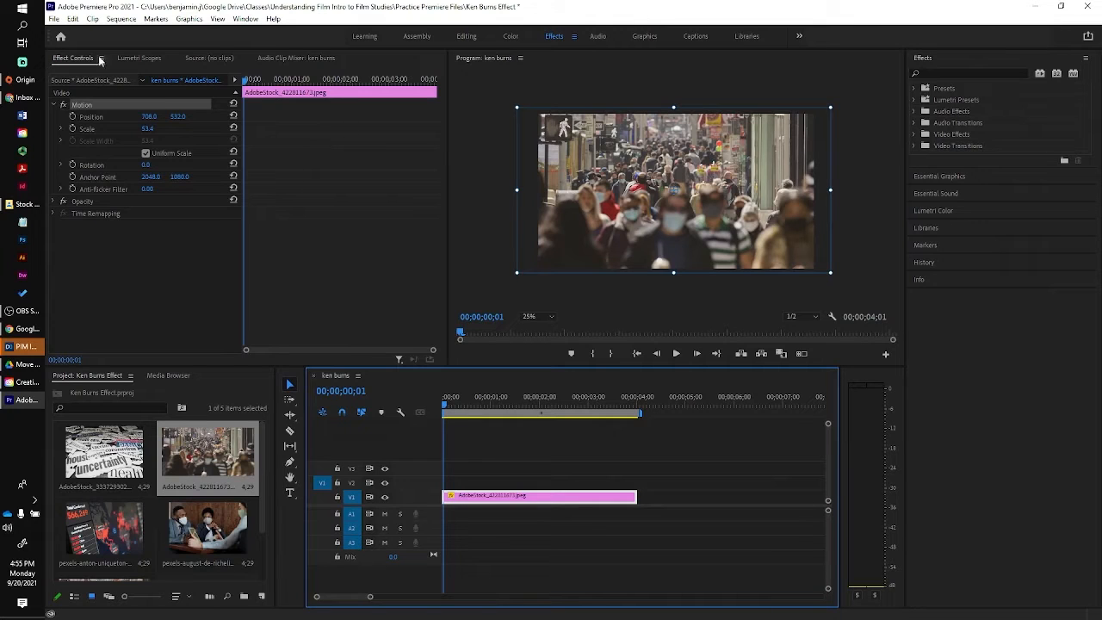
{"action": "left_click", "coordinate": [52, 104]}
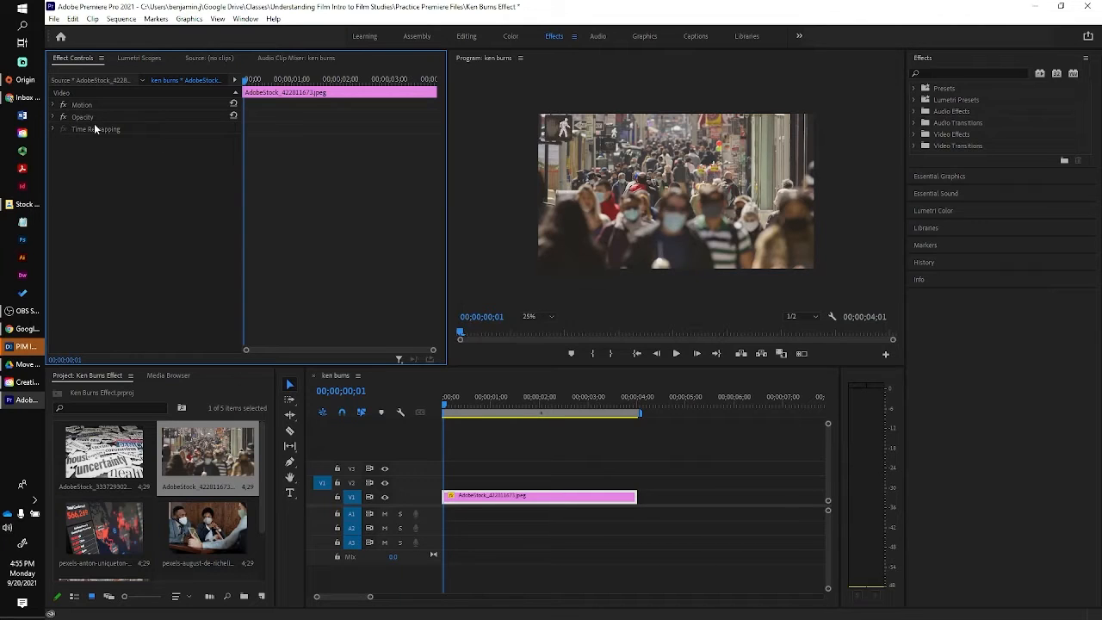
{"action": "left_click", "coordinate": [54, 105]}
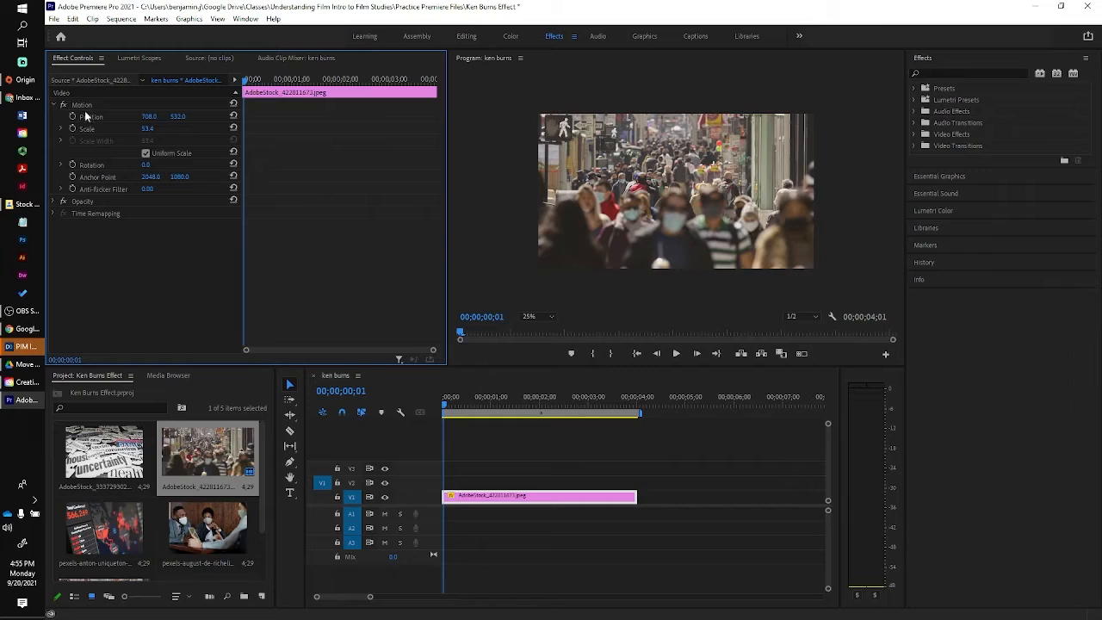
{"action": "left_click", "coordinate": [61, 128]}
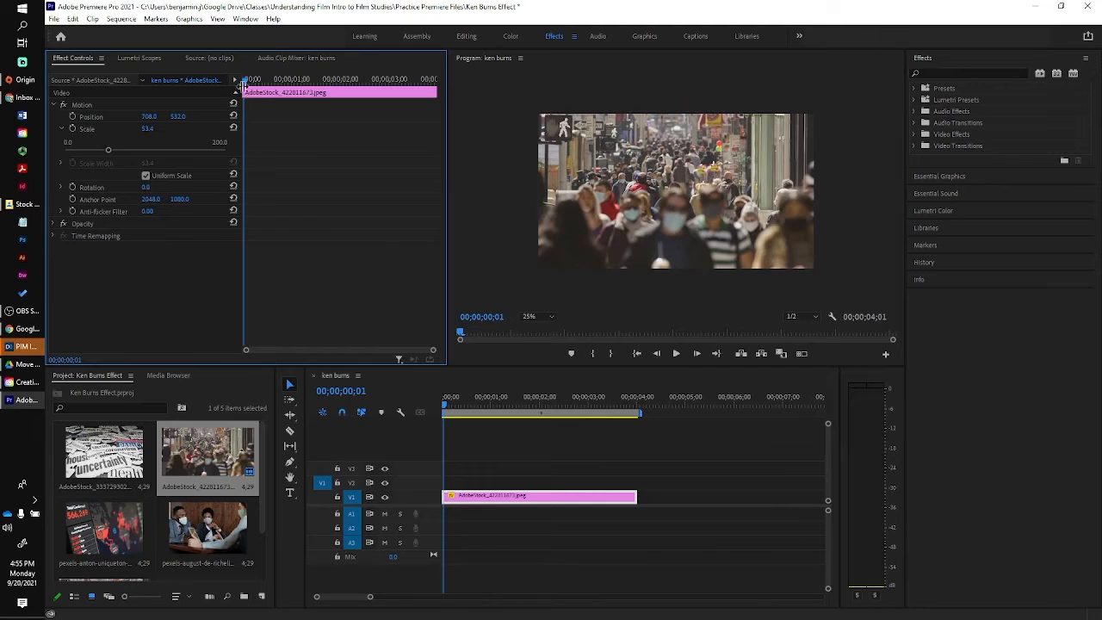
{"action": "left_click", "coordinate": [74, 130]}
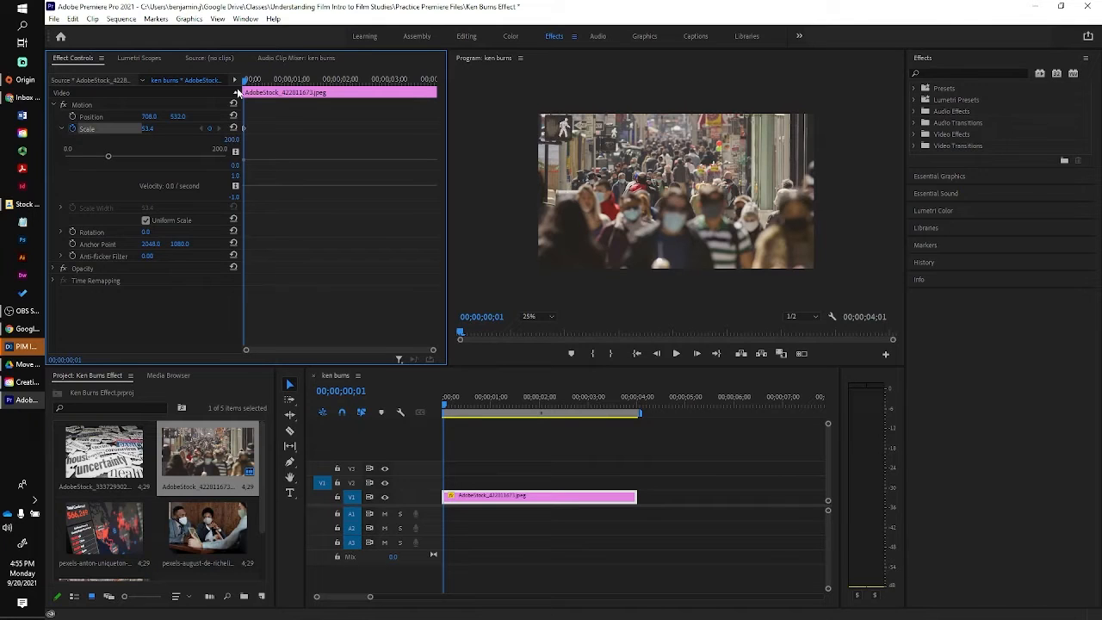
Add a second Scale keyframe at 00;00;03;26, near the end of the crowd clip.
{"action": "left_click_drag", "start_coordinate": [245, 82], "coordinate": [437, 83]}
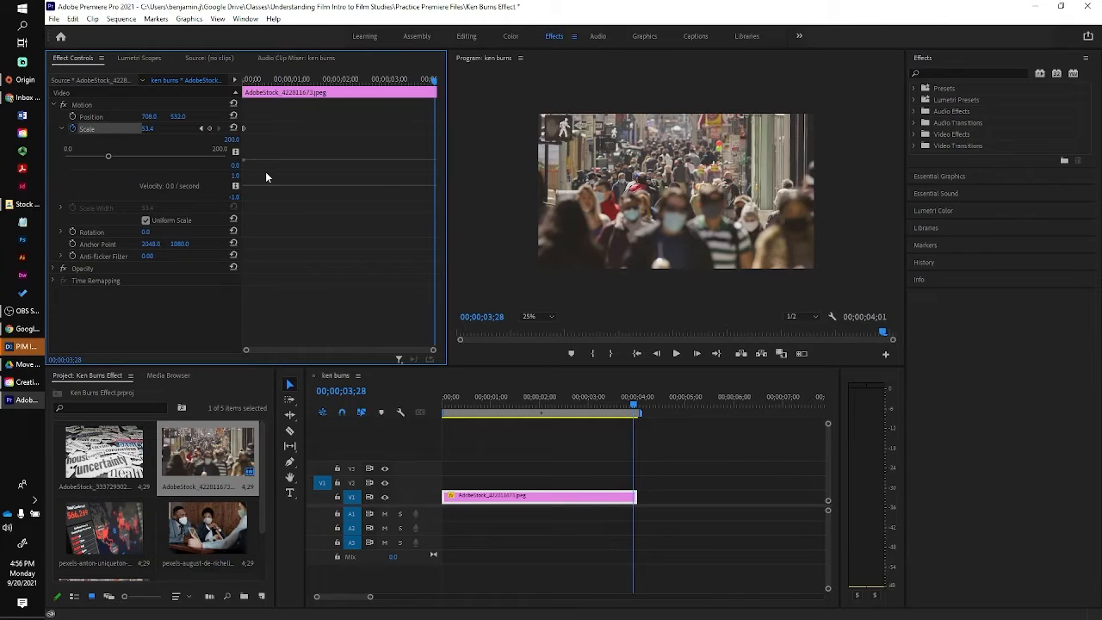
{"action": "left_click", "coordinate": [433, 83]}
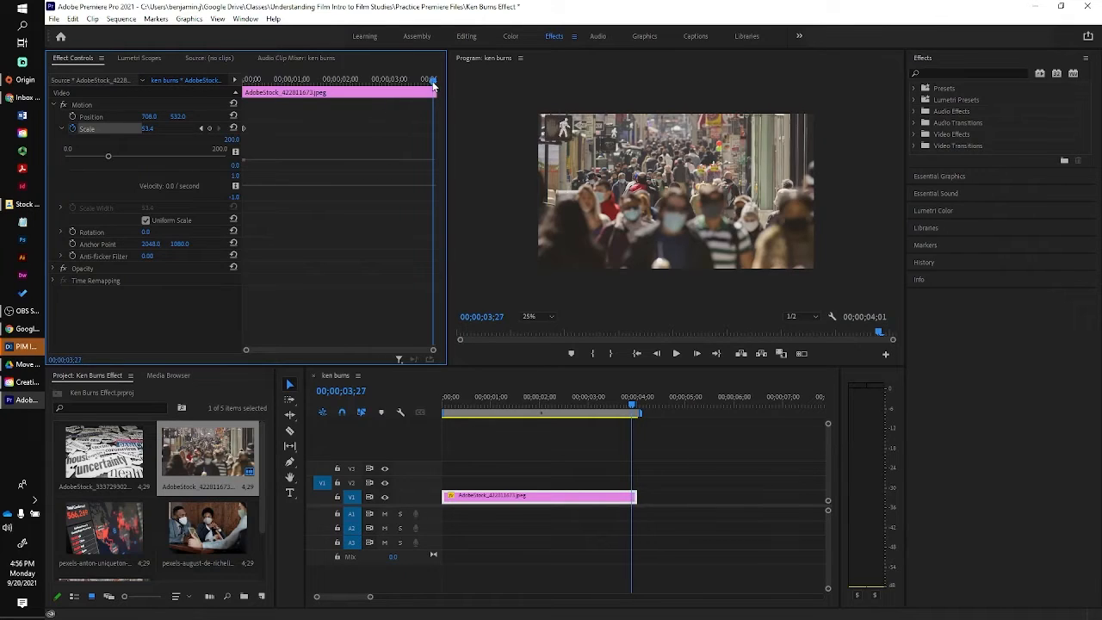
{"action": "key", "text": "Left"}
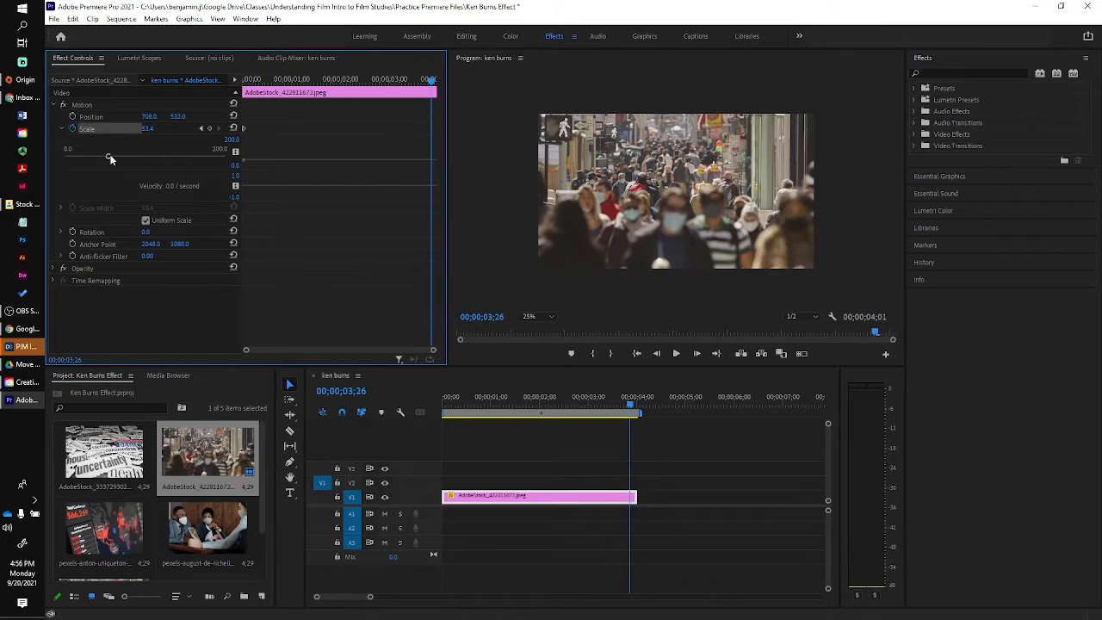
{"action": "left_click_drag", "start_coordinate": [109, 158], "coordinate": [117, 156]}
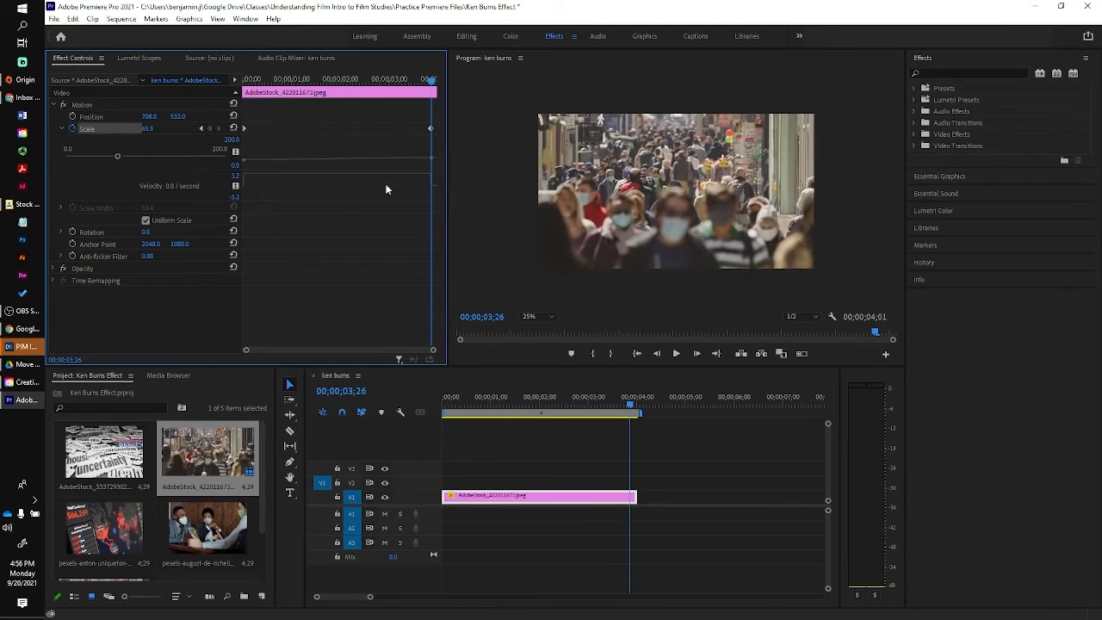
{"action": "key", "text": "ctrl+z"}
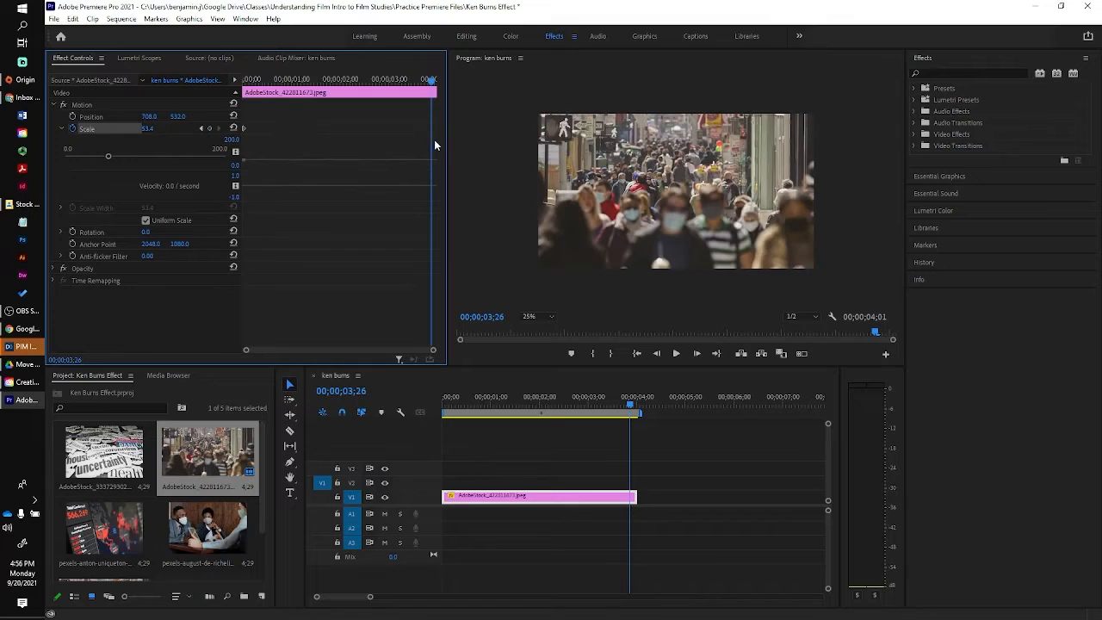
{"action": "left_click", "coordinate": [209, 129]}
Return to the first Scale keyframe of the crowd clip and set its value to 51.
{"action": "left_click", "coordinate": [203, 129]}
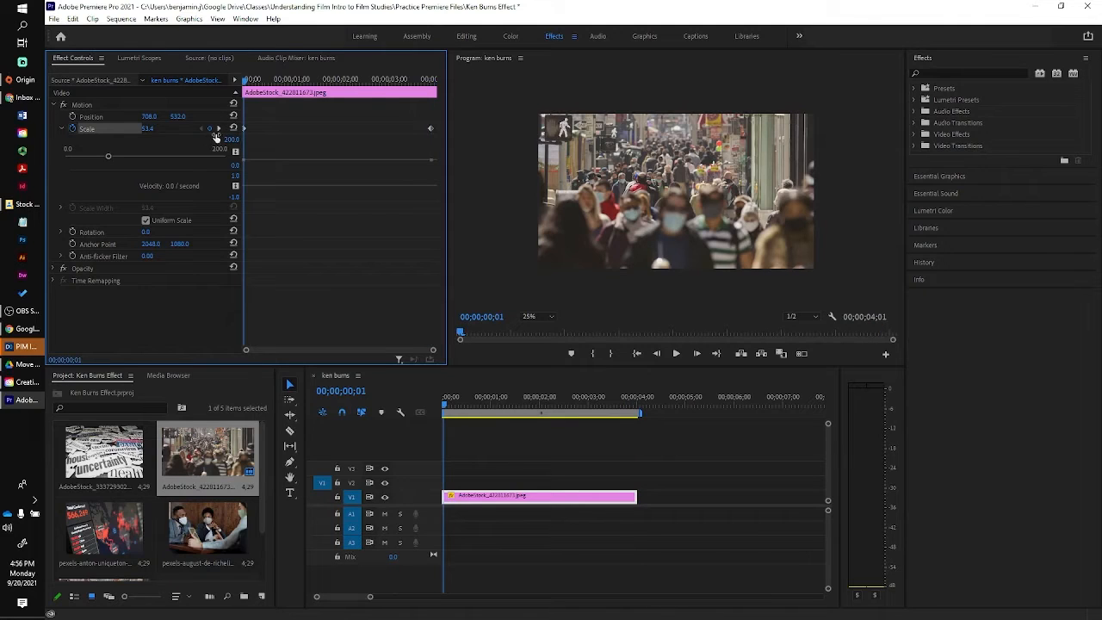
{"action": "left_click", "coordinate": [217, 128]}
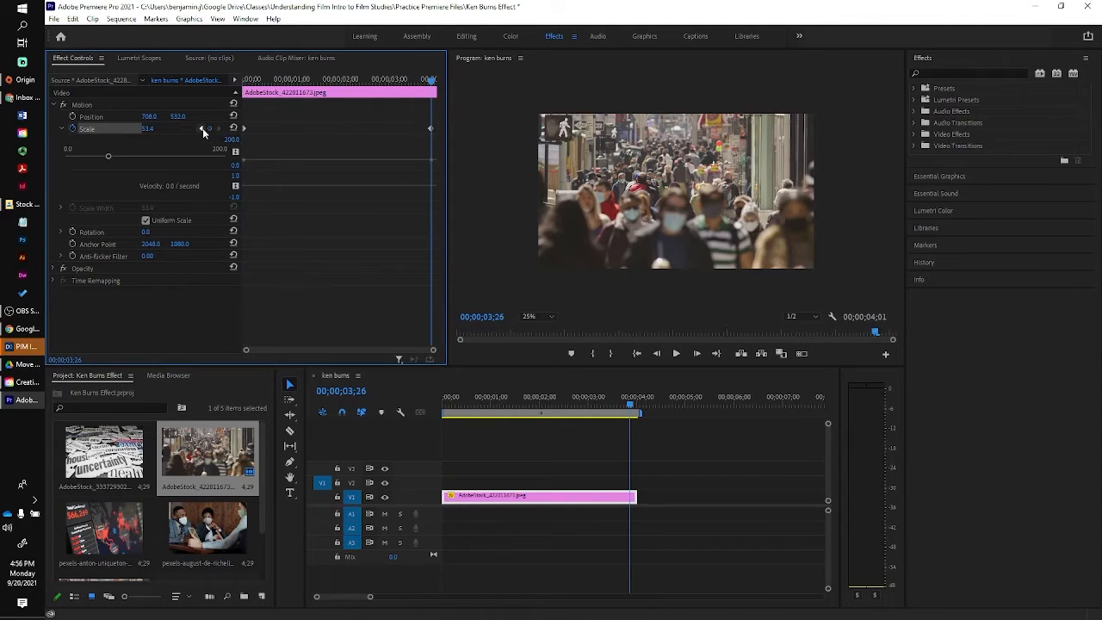
{"action": "left_click", "coordinate": [202, 128]}
{"action": "left_click", "coordinate": [218, 129]}
{"action": "left_click", "coordinate": [203, 128]}
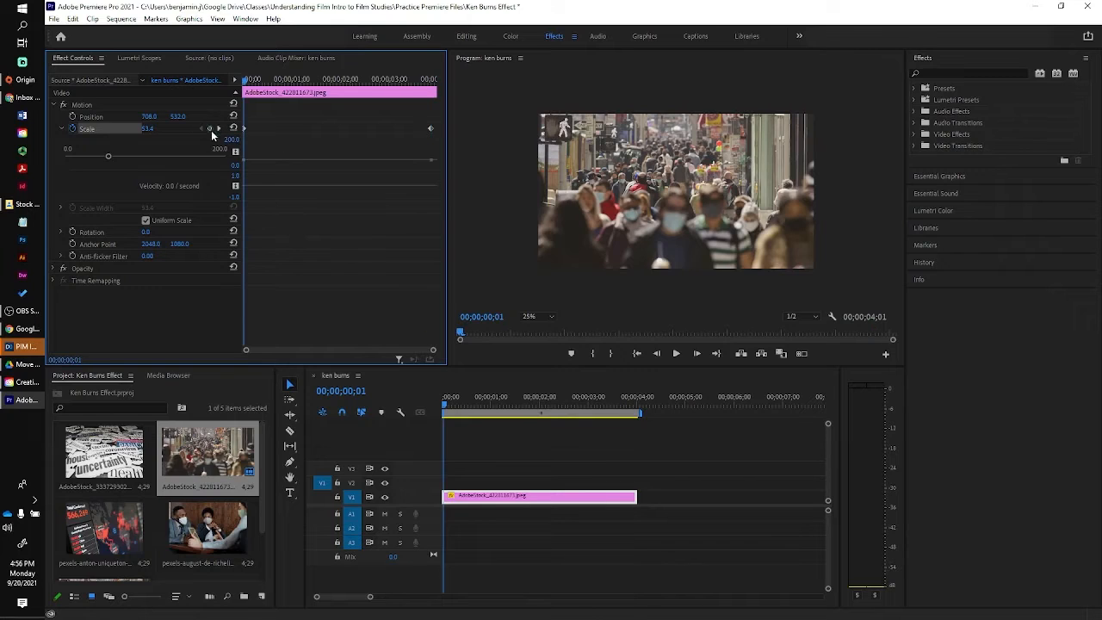
{"action": "left_click", "coordinate": [148, 129]}
{"action": "type", "text": "50"}
{"action": "key", "text": "Return"}
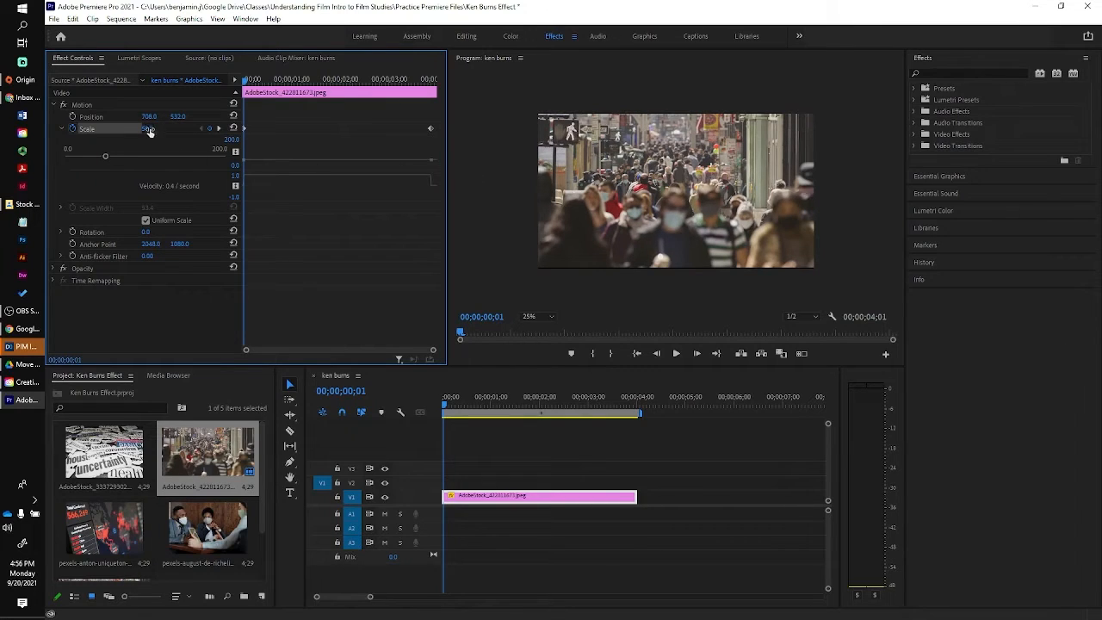
{"action": "left_click", "coordinate": [158, 127]}
{"action": "key", "text": "Up"}
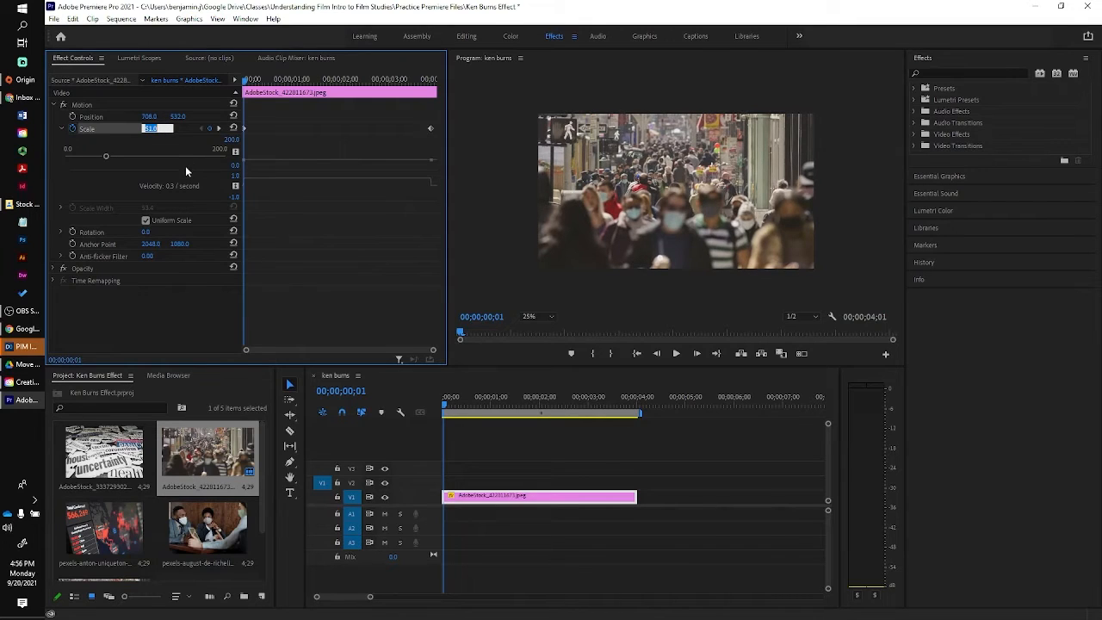
Set the Scale value at the crowd clip's last keyframe to 60.
{"action": "left_click", "coordinate": [220, 128]}
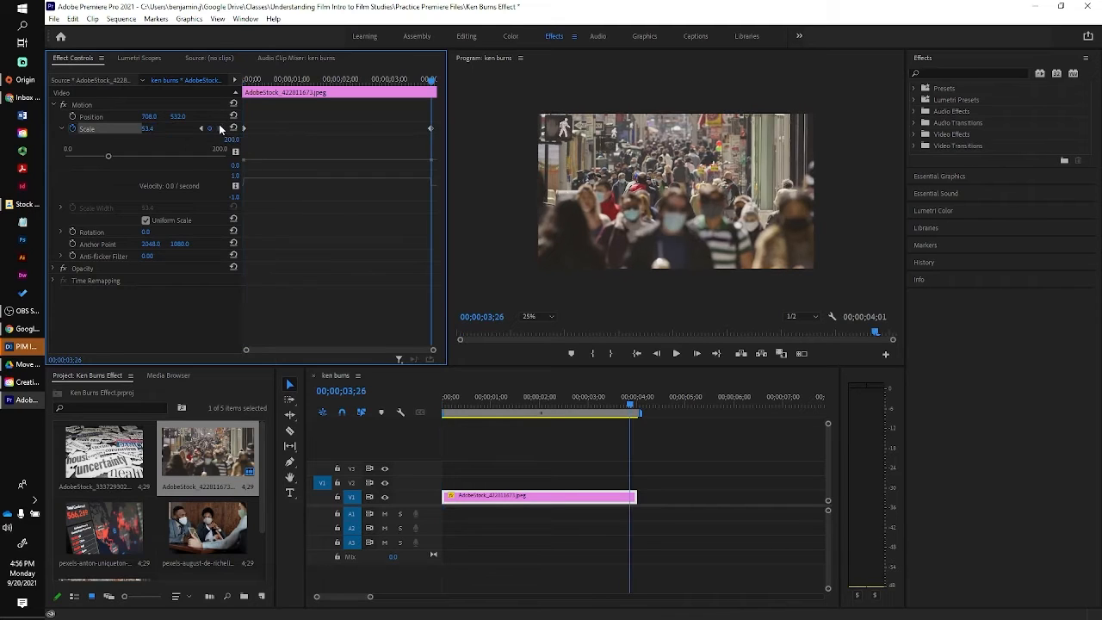
{"action": "left_click", "coordinate": [158, 128]}
{"action": "key", "text": "Return"}
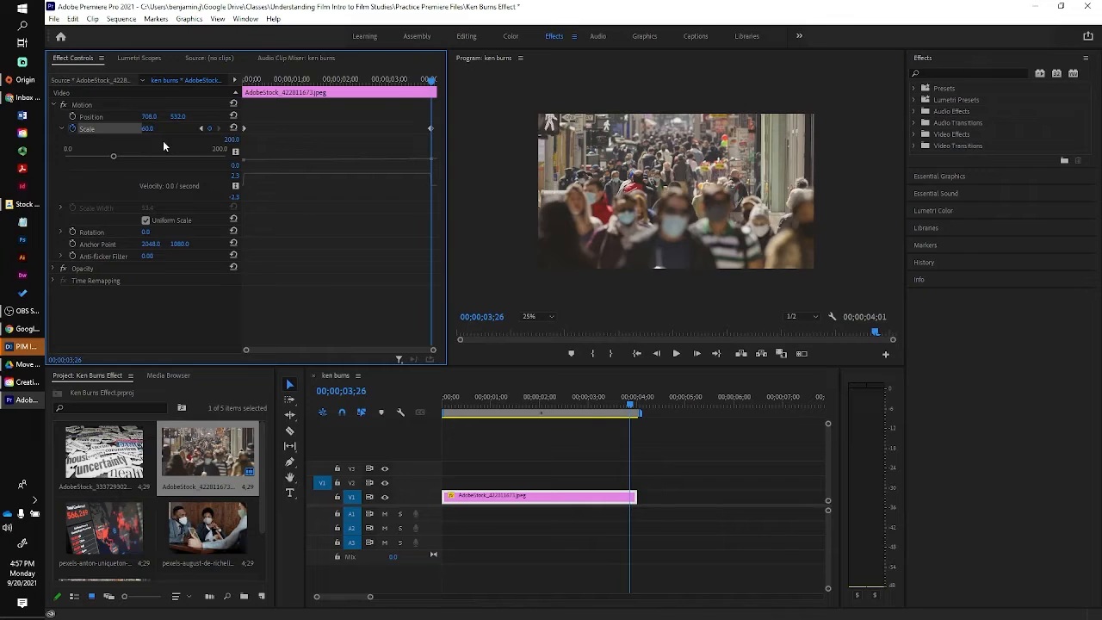
Play the sequence from the beginning to preview the zoom on the crowd photo.
{"action": "left_click_drag", "start_coordinate": [635, 402], "coordinate": [388, 403]}
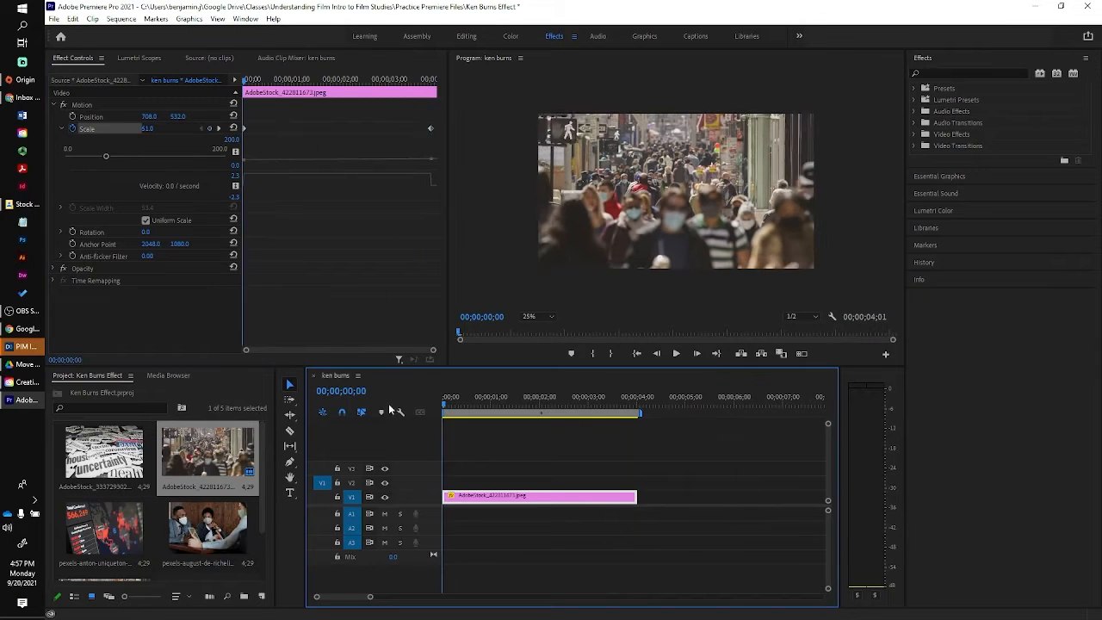
{"action": "left_click", "coordinate": [677, 354]}
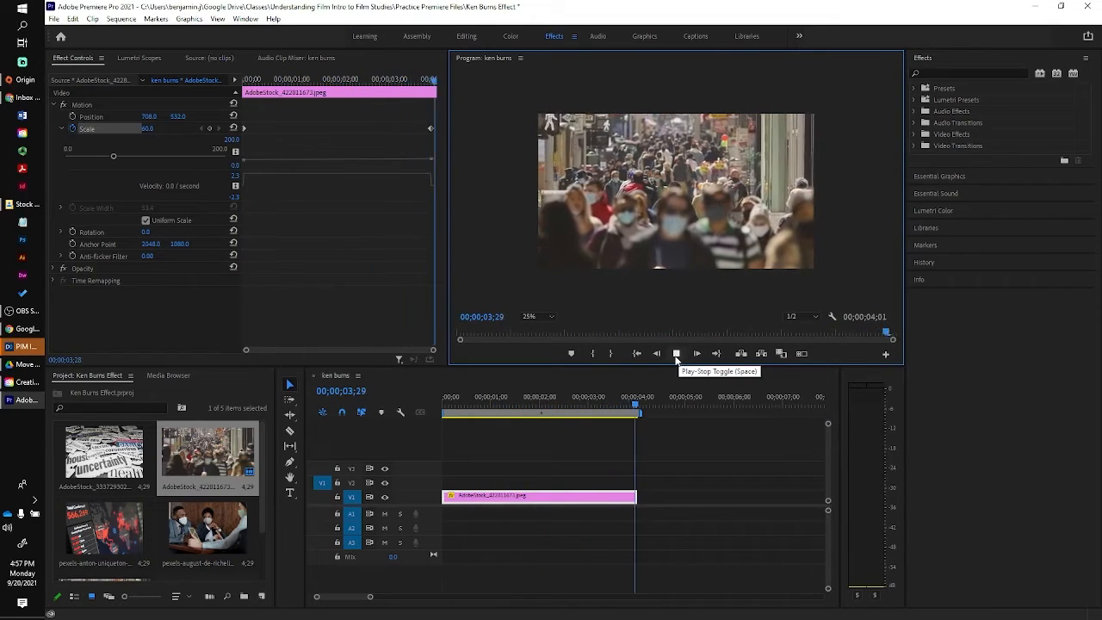
Nudge the crowd clip's first Scale keyframe forward to about 00;00;00;04.
{"action": "left_click", "coordinate": [630, 403]}
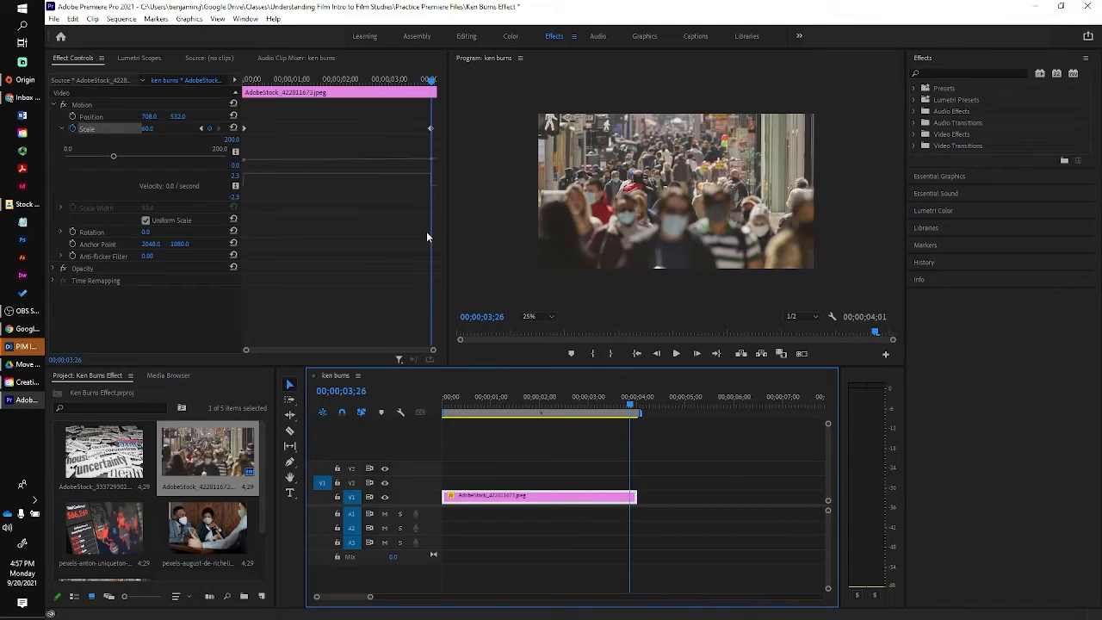
{"action": "left_click", "coordinate": [245, 128]}
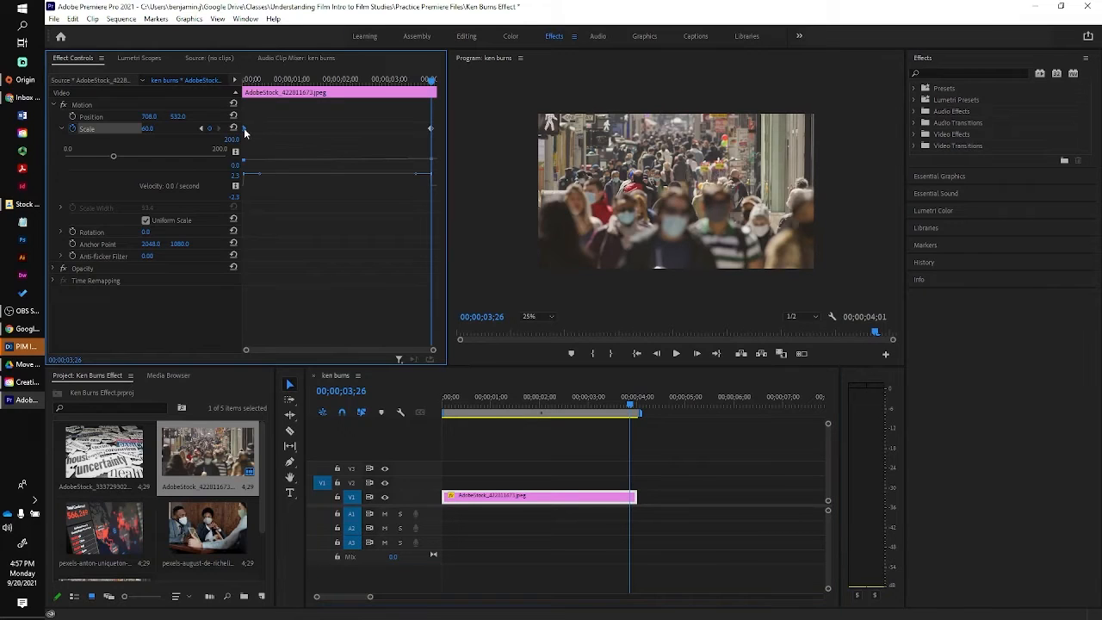
{"action": "left_click_drag", "start_coordinate": [243, 128], "coordinate": [249, 128]}
Apply Ease In to the crowd clip's first Scale keyframe and Ease Out to its last one.
{"action": "right_click", "coordinate": [249, 128]}
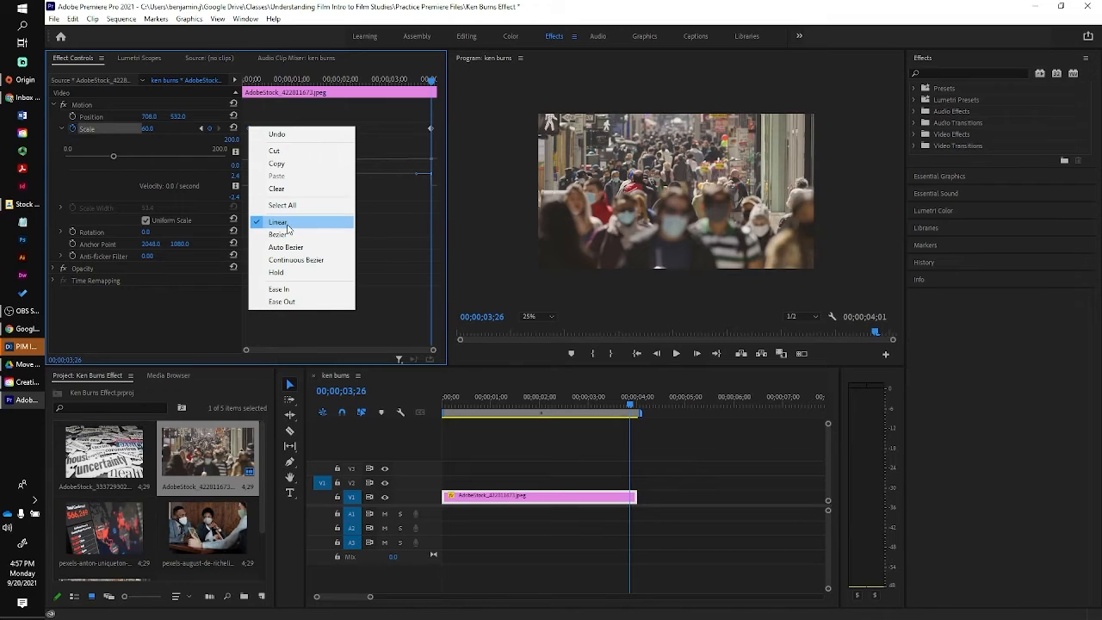
{"action": "left_click", "coordinate": [278, 289]}
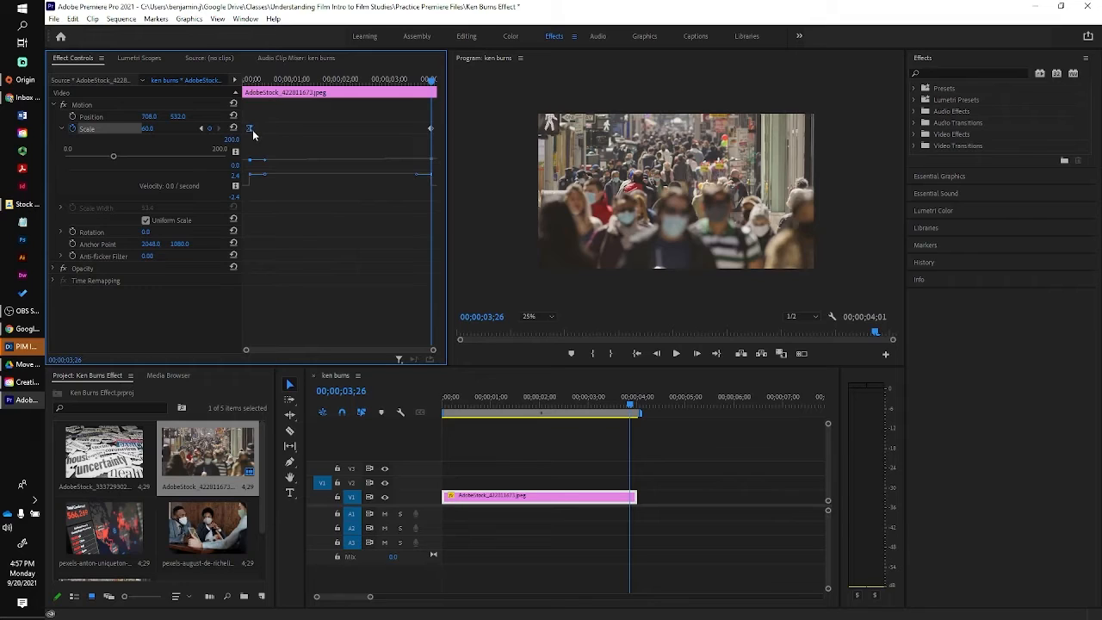
{"action": "right_click", "coordinate": [431, 129]}
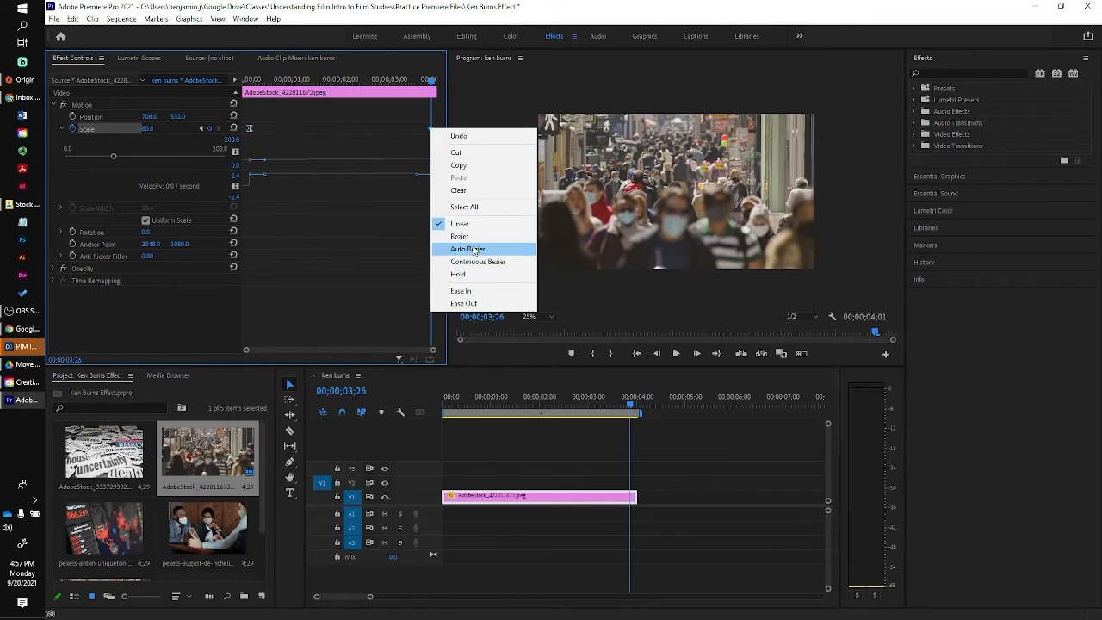
{"action": "left_click", "coordinate": [464, 303]}
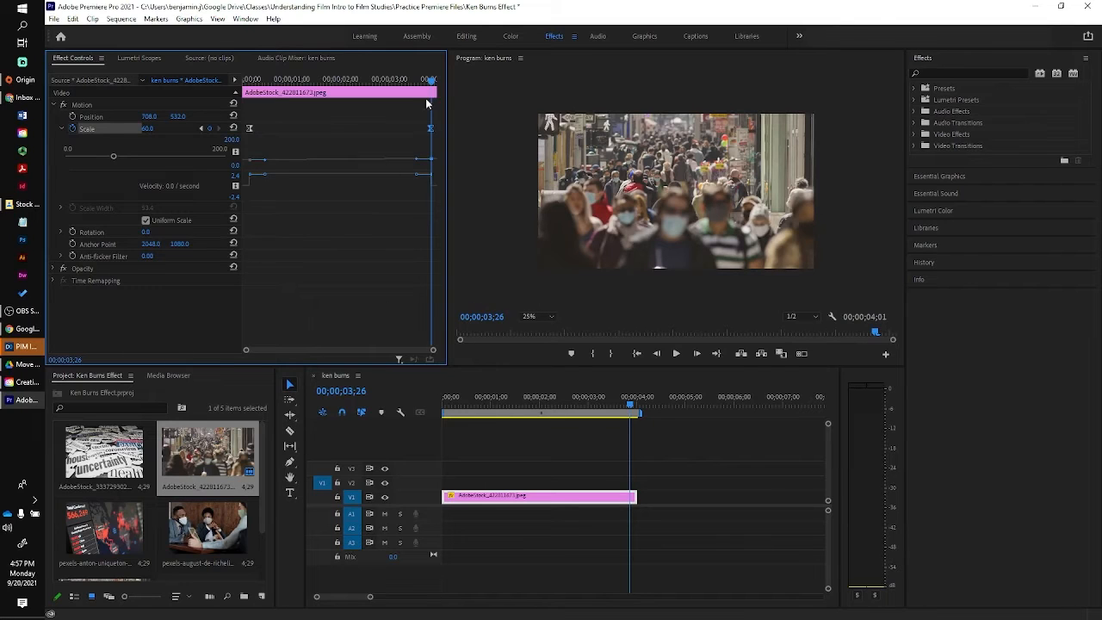
Play the crowd clip from its start to preview the eased zoom.
{"action": "left_click", "coordinate": [261, 79]}
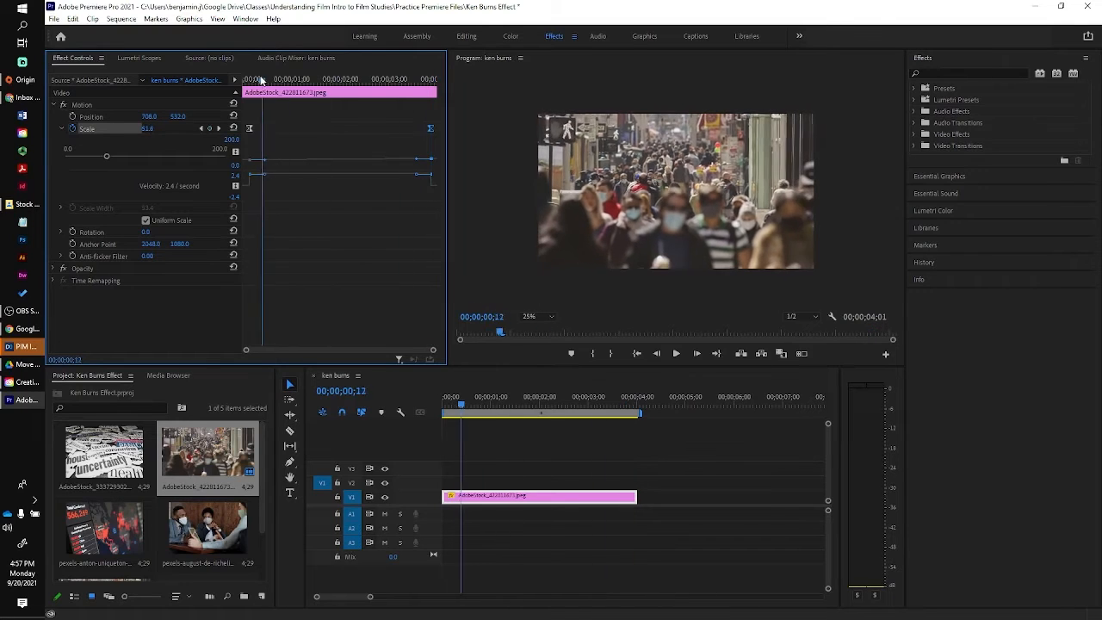
{"action": "left_click_drag", "start_coordinate": [261, 80], "coordinate": [249, 80]}
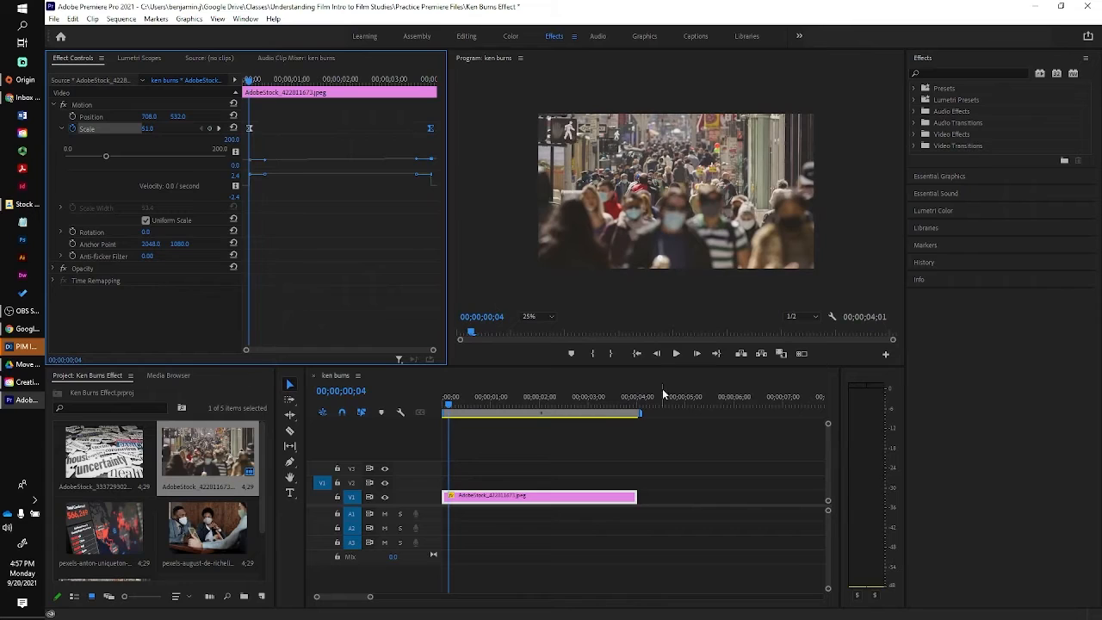
{"action": "left_click", "coordinate": [443, 402]}
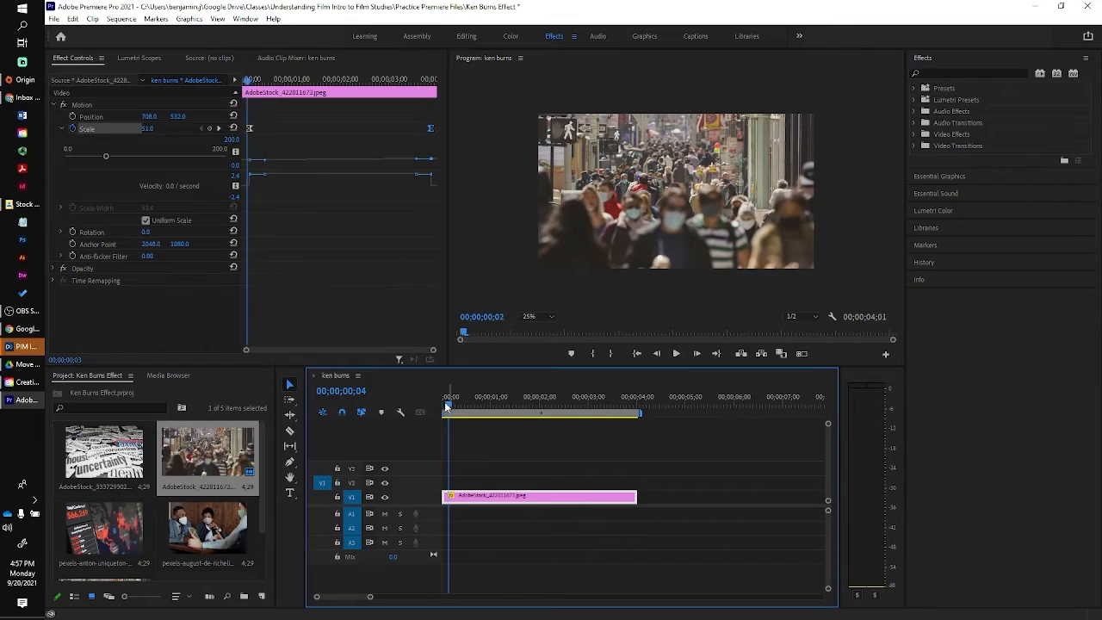
{"action": "left_click", "coordinate": [678, 355]}
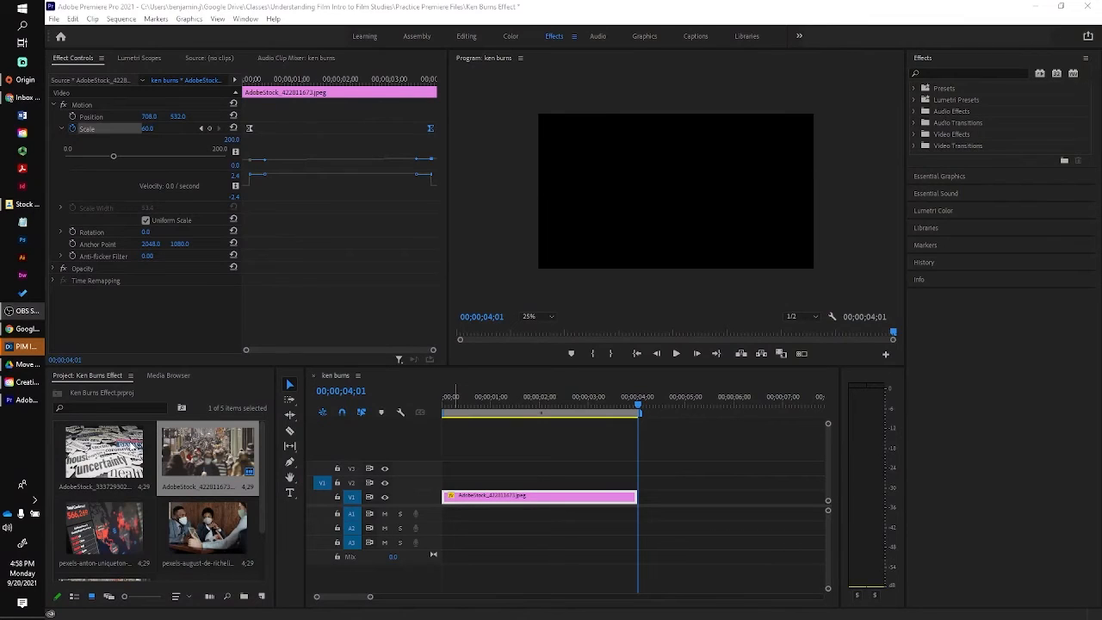
Place the newspaper headlines image on V1 directly after the crowd clip and move the playhead to 00;00;04;04.
{"action": "left_click", "coordinate": [113, 447]}
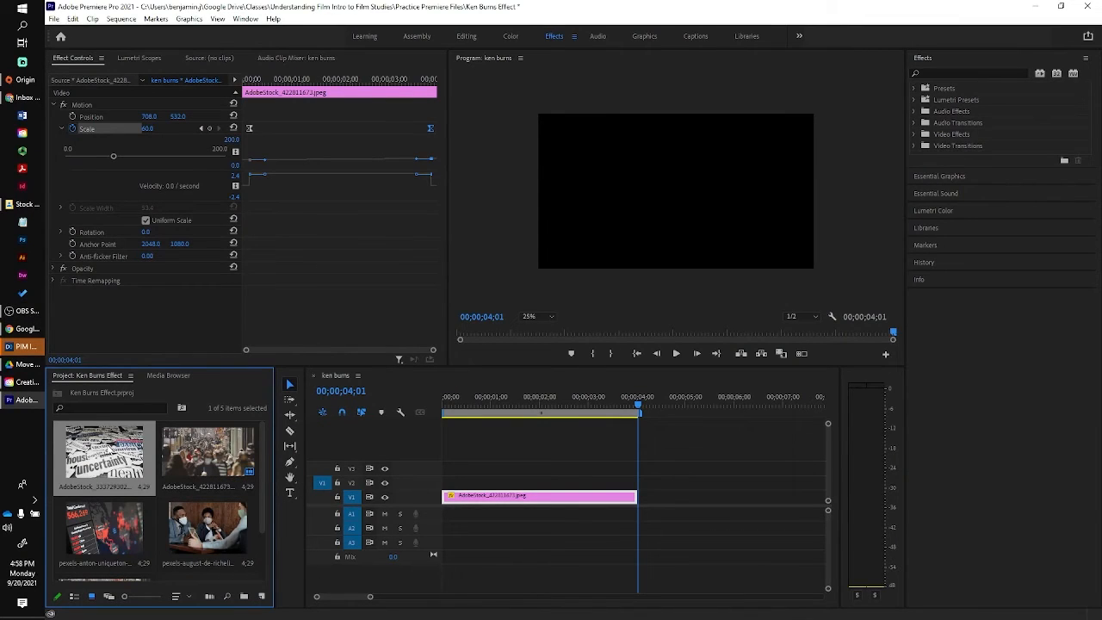
{"action": "left_click_drag", "start_coordinate": [112, 456], "coordinate": [640, 498]}
{"action": "left_click", "coordinate": [642, 410]}
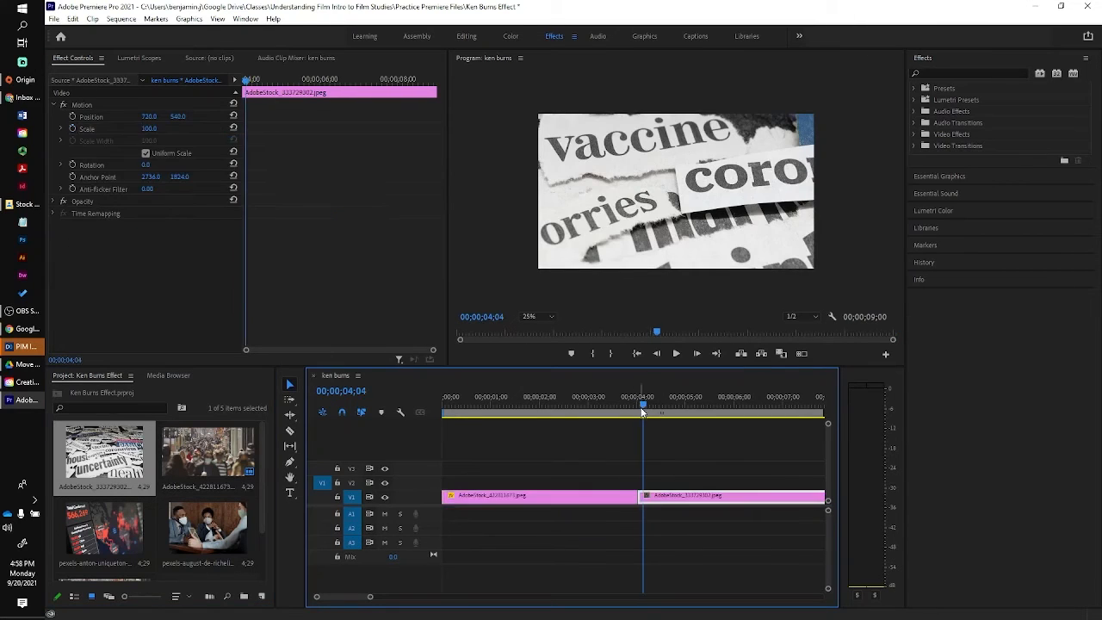
{"action": "left_click", "coordinate": [727, 198]}
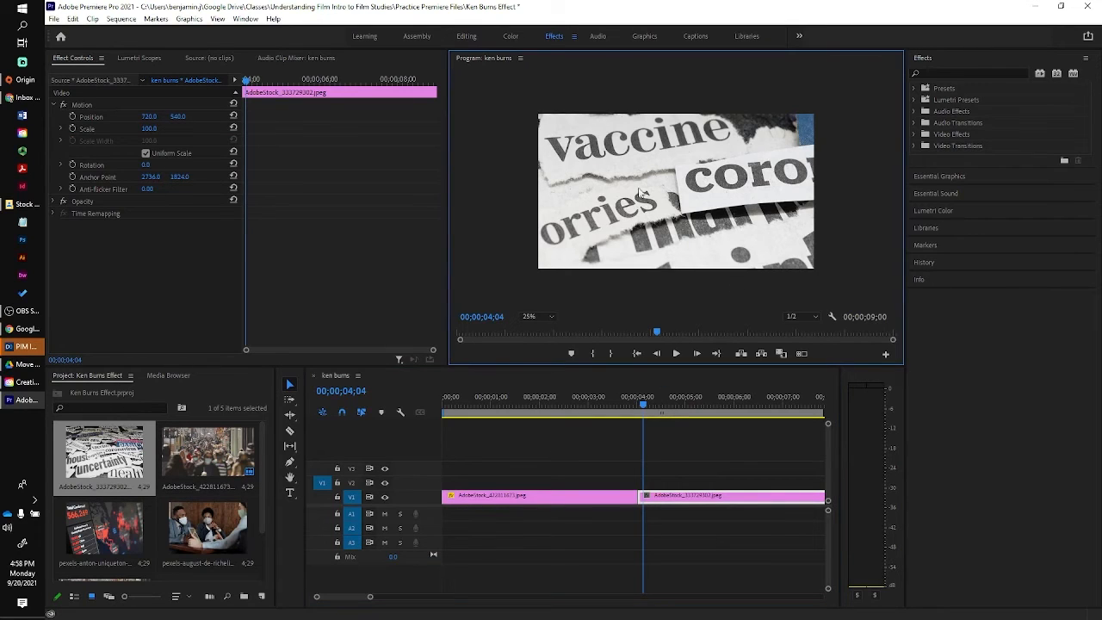
Reduce the headlines clip's Scale to 45.
{"action": "left_click", "coordinate": [62, 128]}
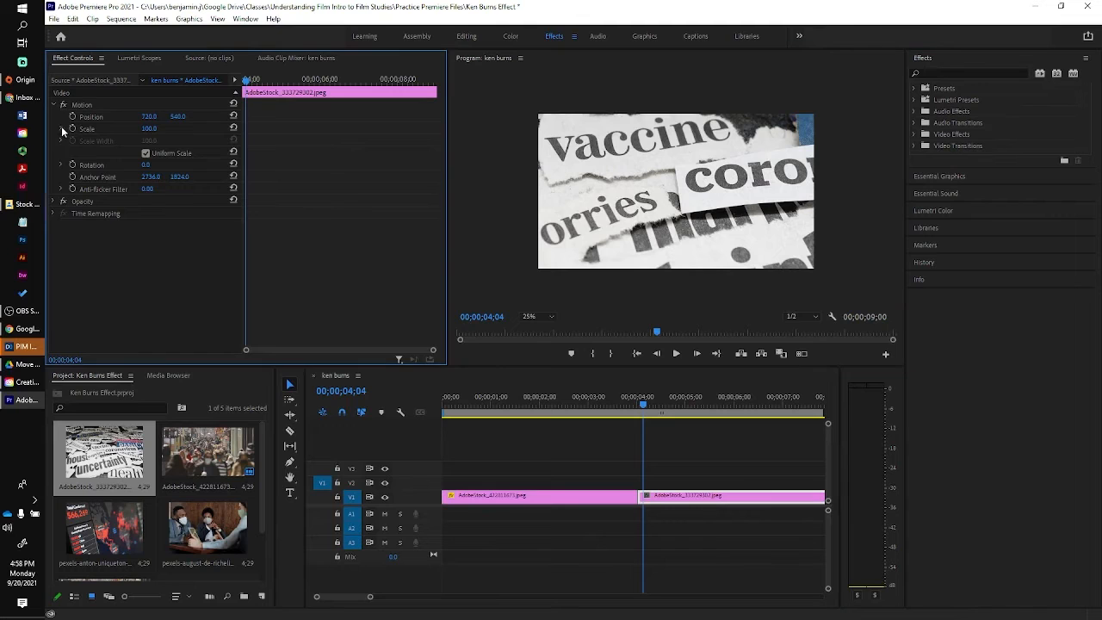
{"action": "left_click_drag", "start_coordinate": [146, 152], "coordinate": [94, 161]}
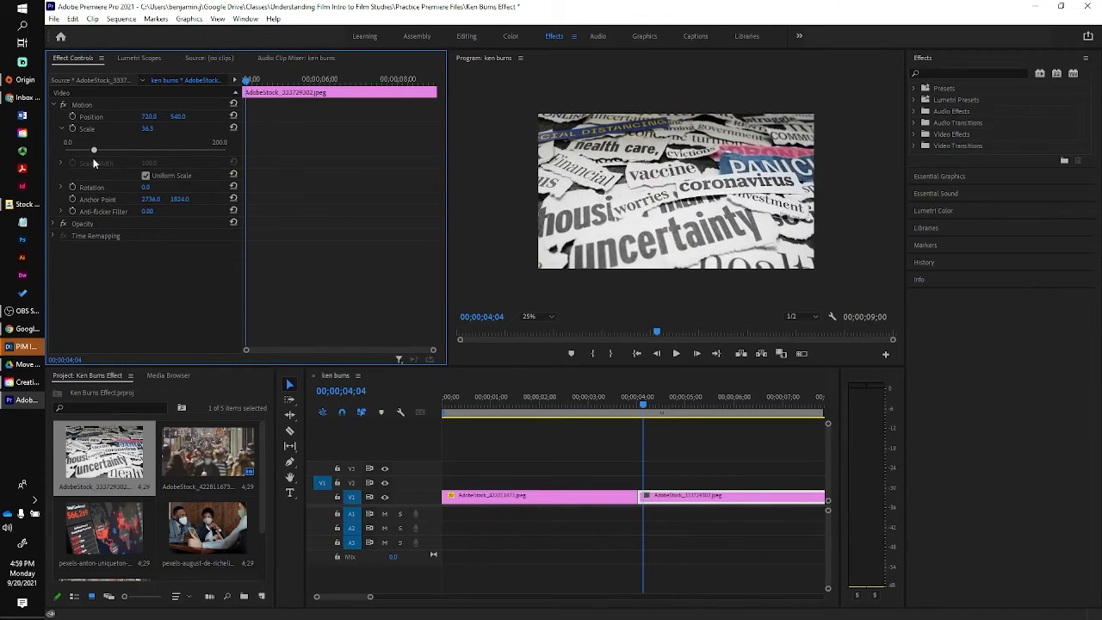
{"action": "left_click", "coordinate": [150, 130]}
{"action": "type", "text": "36"}
{"action": "key", "text": "Return"}
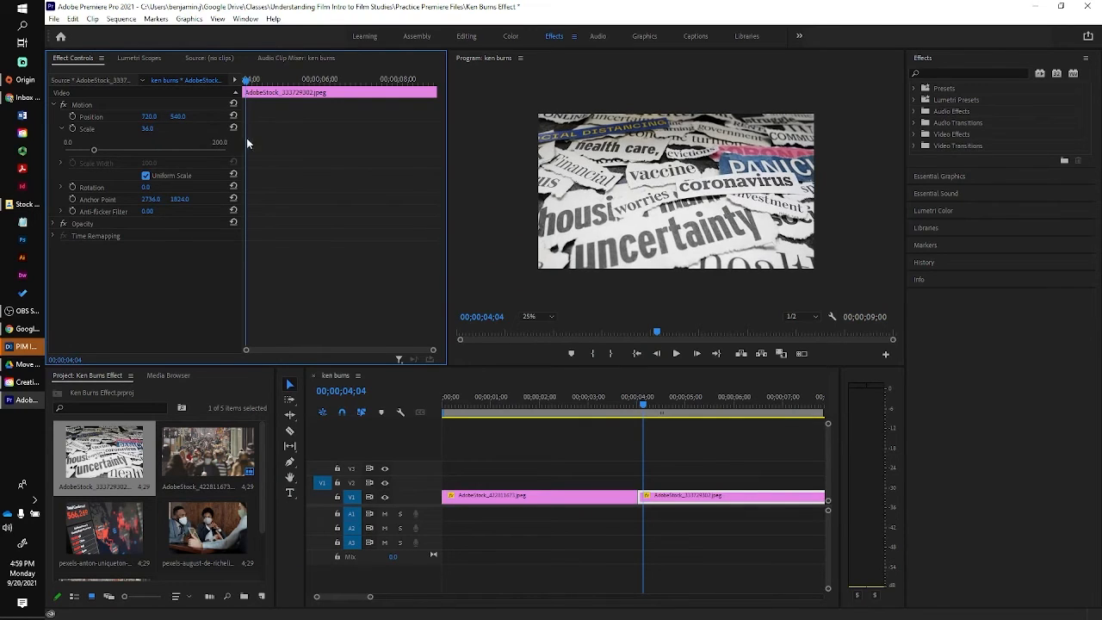
{"action": "left_click", "coordinate": [148, 128]}
{"action": "type", "text": "45"}
{"action": "key", "text": "Return"}
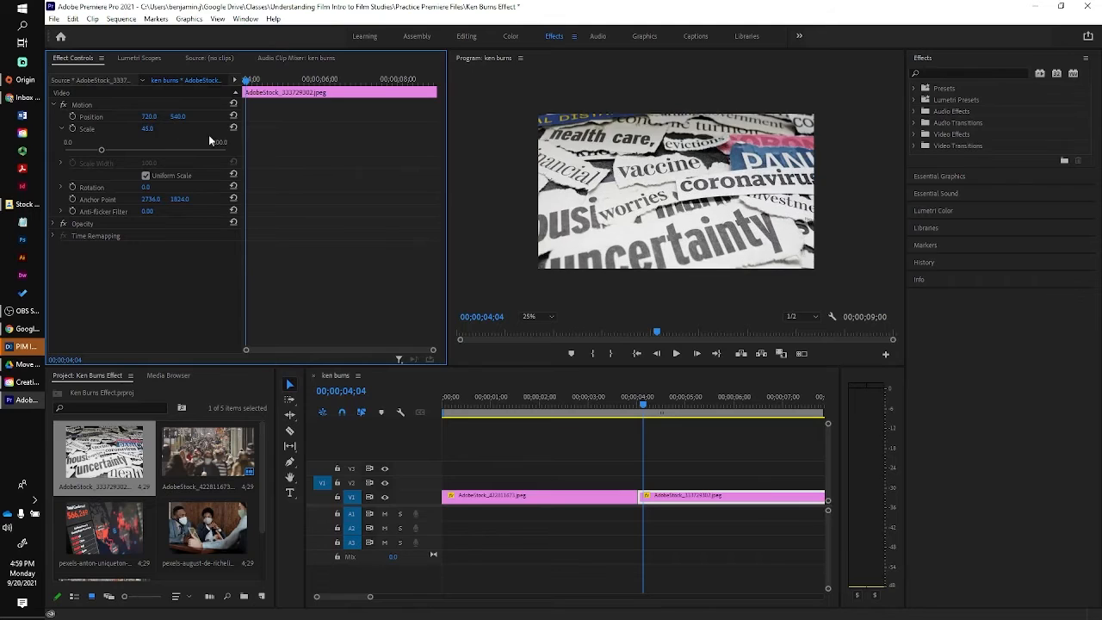
Move the headlines image up in the frame to a Position of about 717, 280.
{"action": "left_click", "coordinate": [757, 170]}
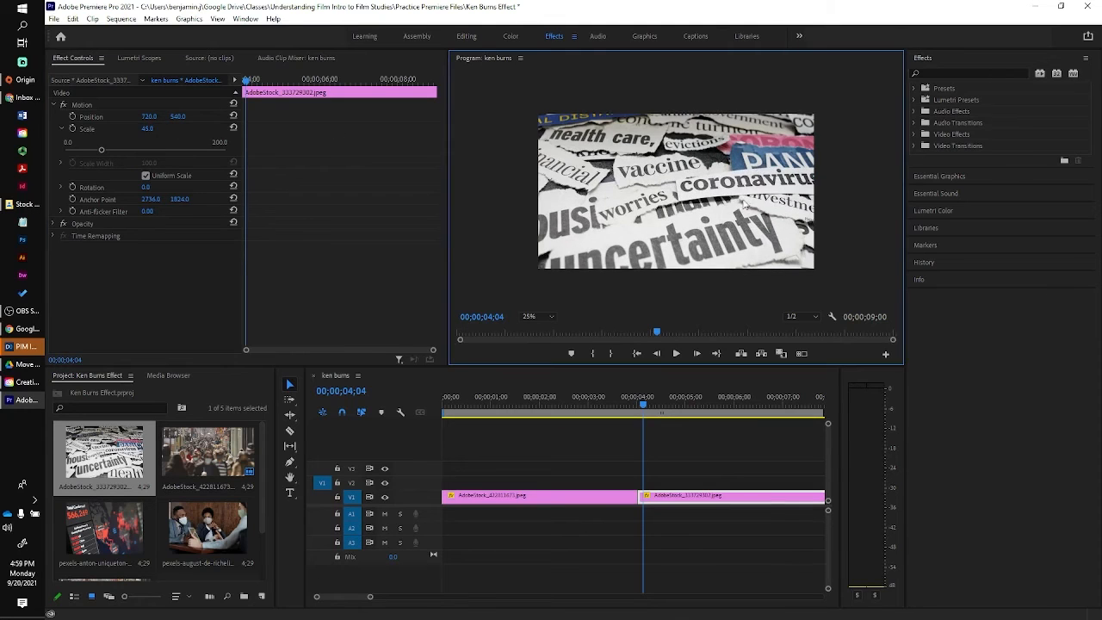
{"action": "left_click", "coordinate": [737, 193]}
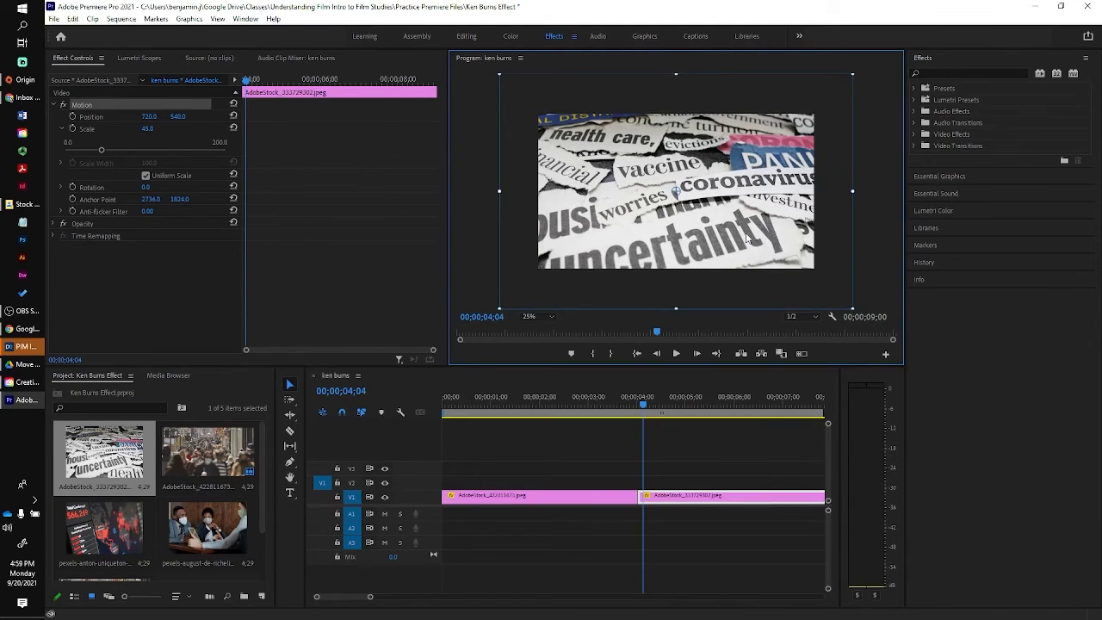
{"action": "left_click_drag", "start_coordinate": [728, 250], "coordinate": [723, 214]}
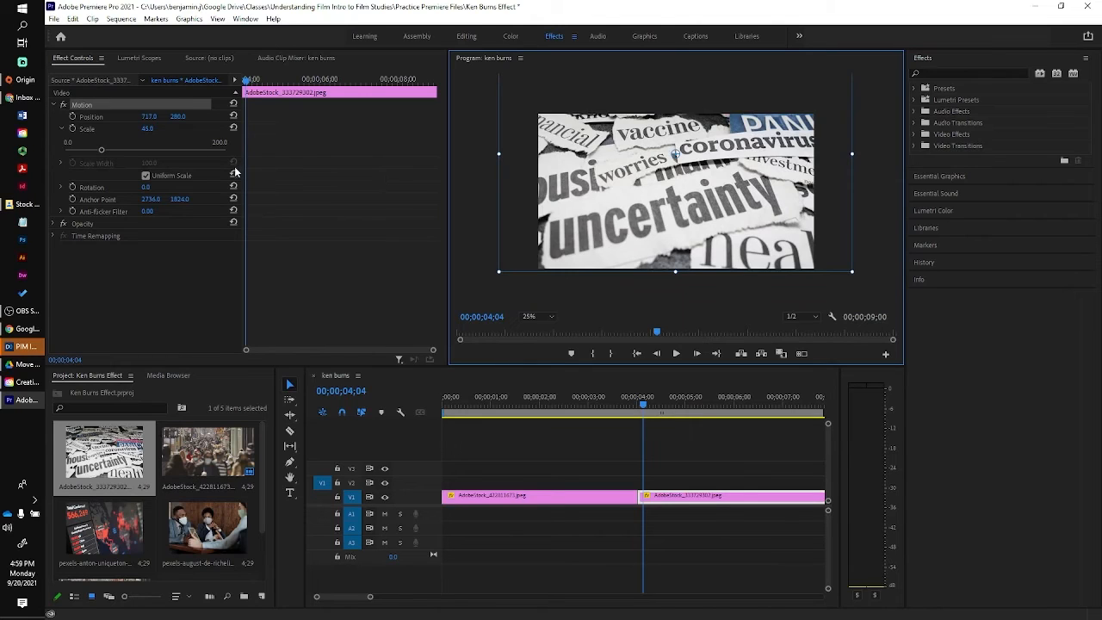
Keyframe the headlines clip's Position at 00;00;04;04 and 00;00;08;26, setting the second keyframe's vertical value to 767.
{"action": "left_click", "coordinate": [62, 130]}
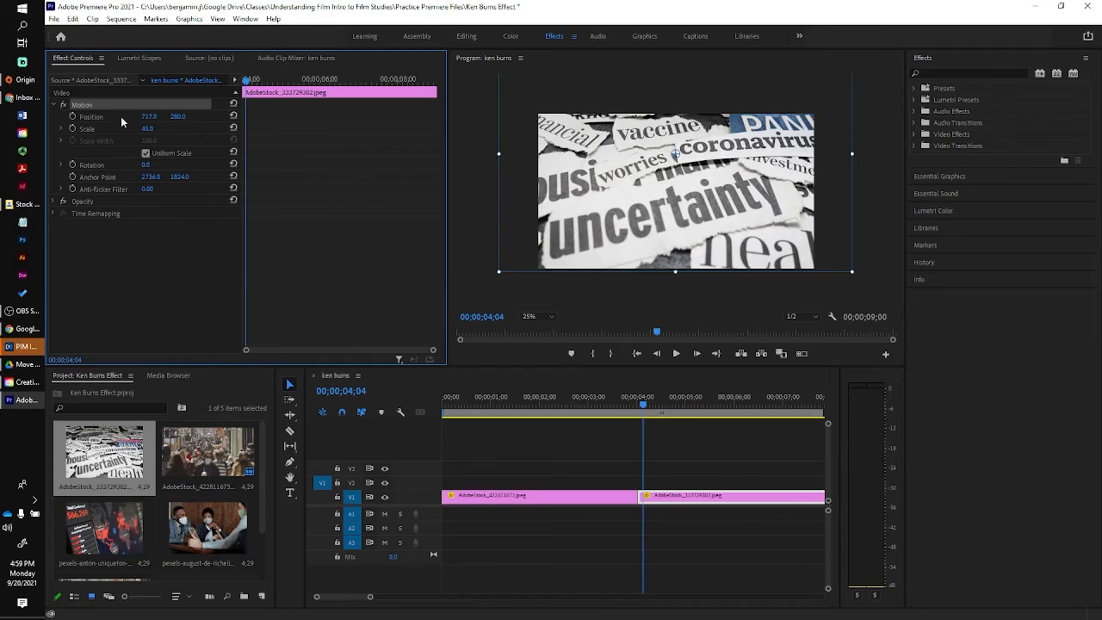
{"action": "left_click", "coordinate": [73, 116]}
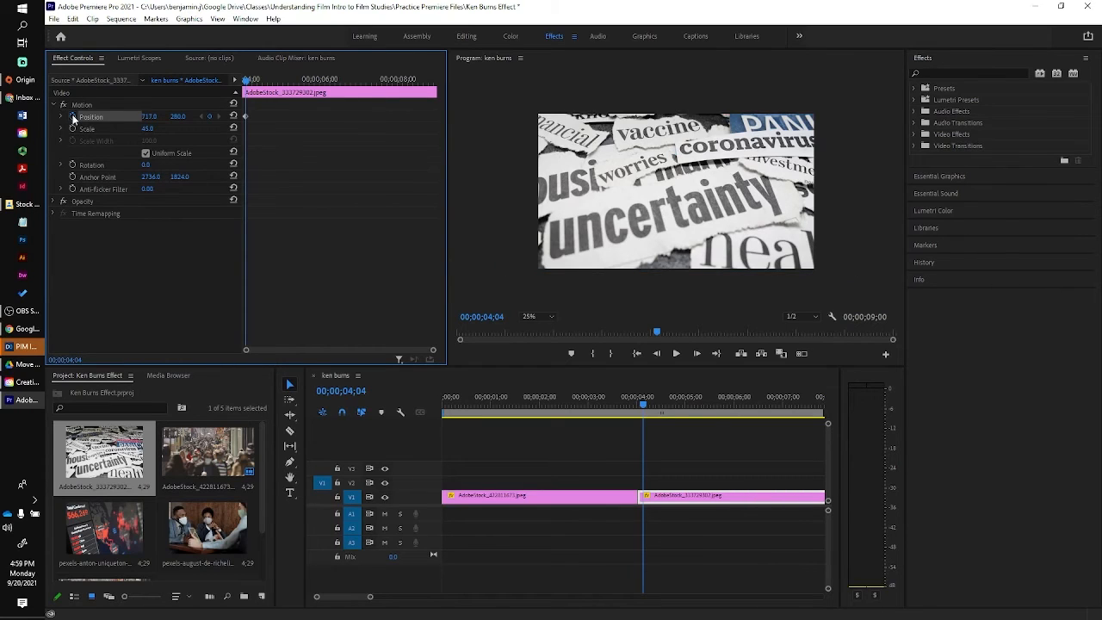
{"action": "left_click_drag", "start_coordinate": [246, 80], "coordinate": [432, 81]}
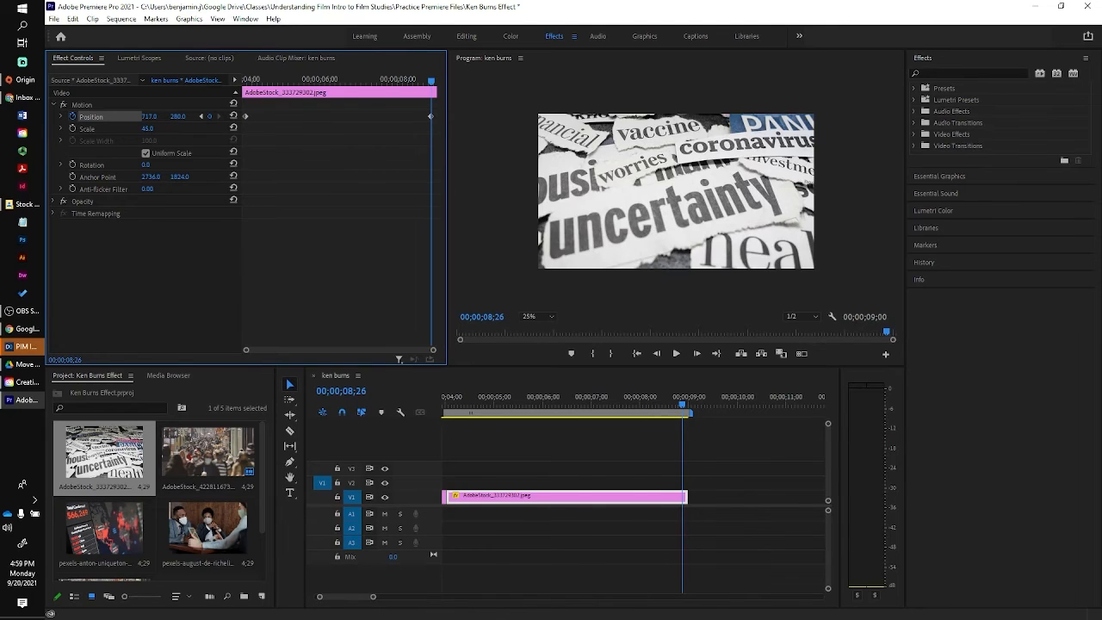
{"action": "mouse_move", "coordinate": [177, 116]}
{"action": "left_mouse_down"}
{"action": "mouse_move", "coordinate": [688, 116]}
{"action": "mouse_move", "coordinate": [431, 114]}
{"action": "mouse_move", "coordinate": [155, 90]}
{"action": "left_mouse_up"}
Play the headlines clip to preview the vertical pan and scrub back to 00;00;08;21.
{"action": "left_click", "coordinate": [676, 354]}
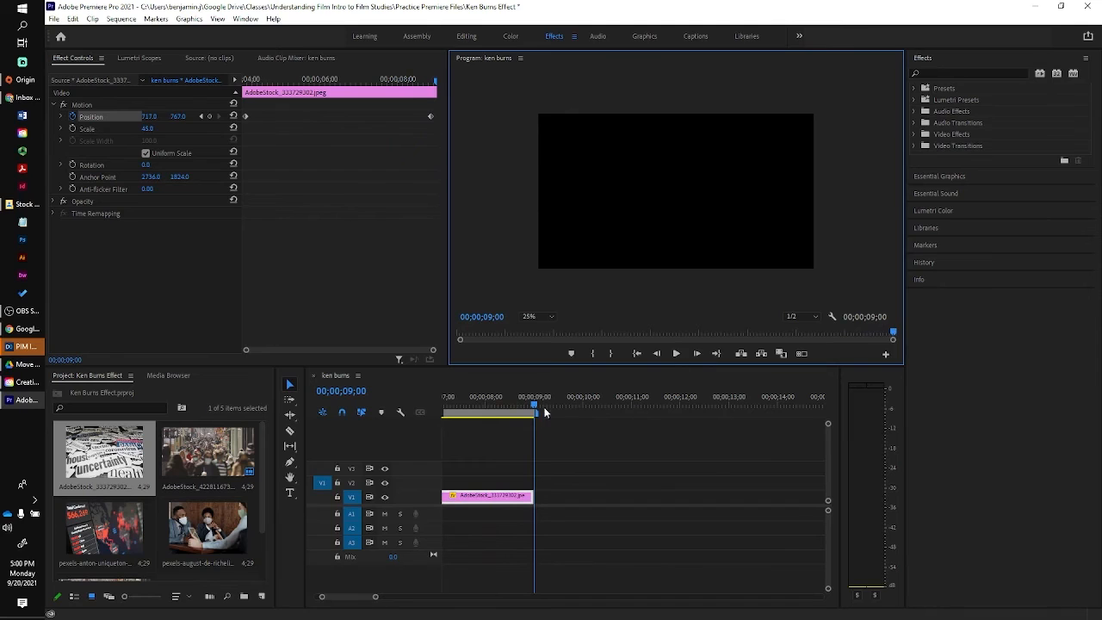
{"action": "left_click_drag", "start_coordinate": [535, 405], "coordinate": [519, 406]}
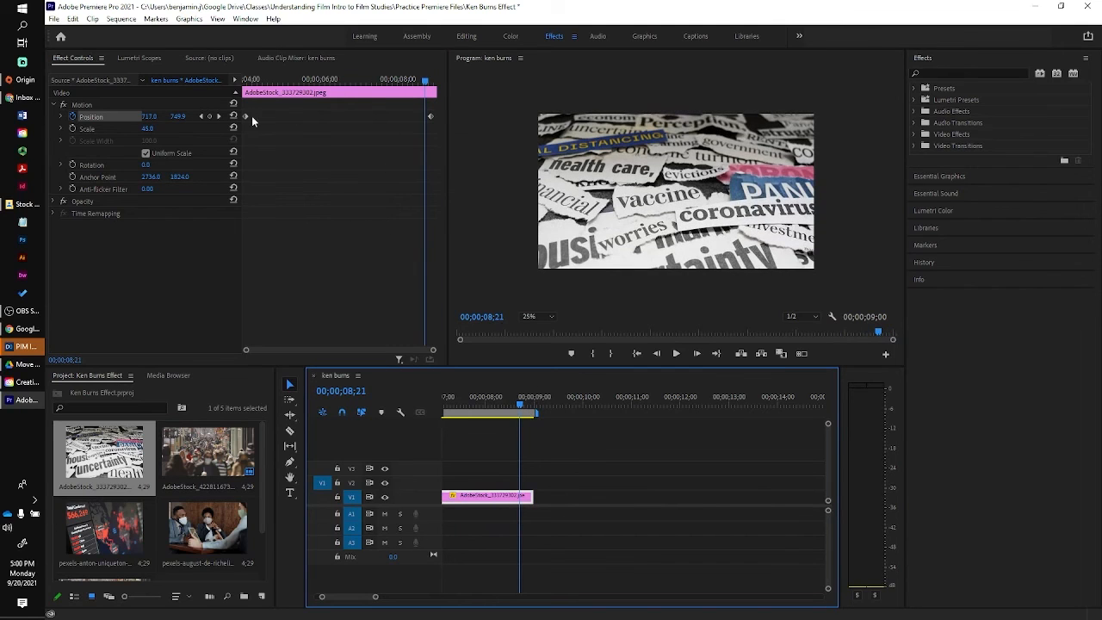
Apply temporal Ease In to the headlines clip's first Position keyframe and Ease Out to its last one.
{"action": "right_click", "coordinate": [244, 117]}
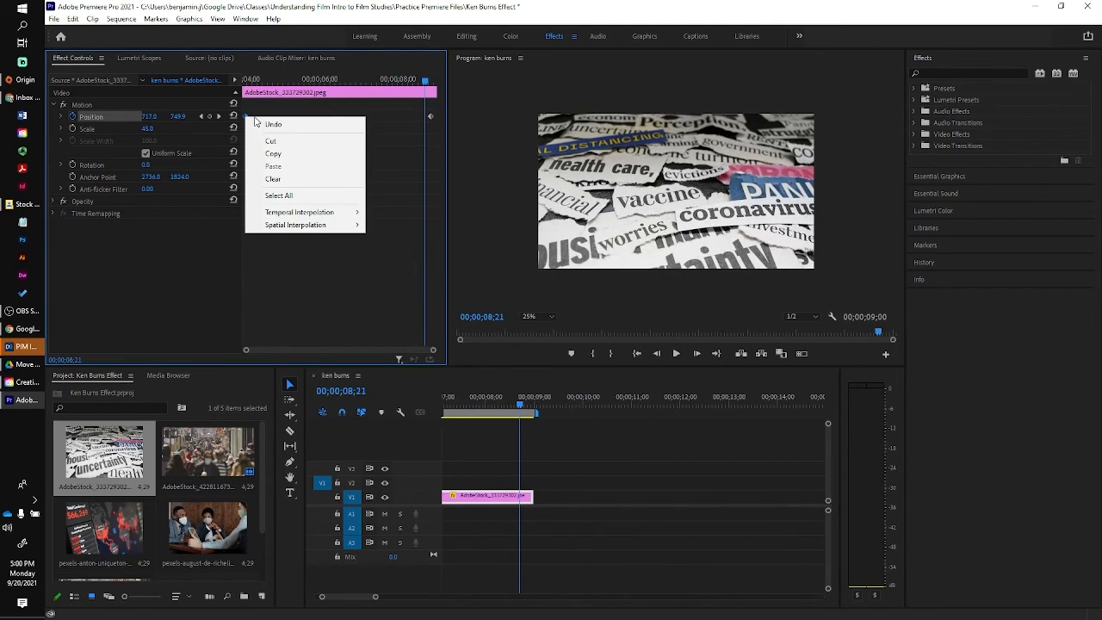
{"action": "mouse_move", "coordinate": [297, 214]}
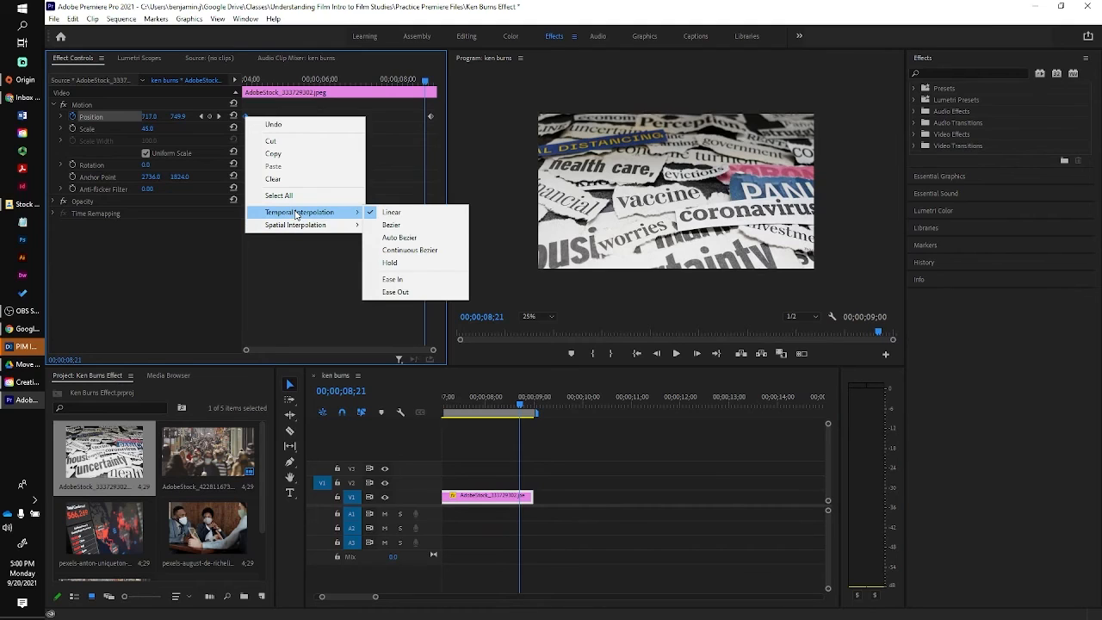
{"action": "left_click", "coordinate": [397, 280]}
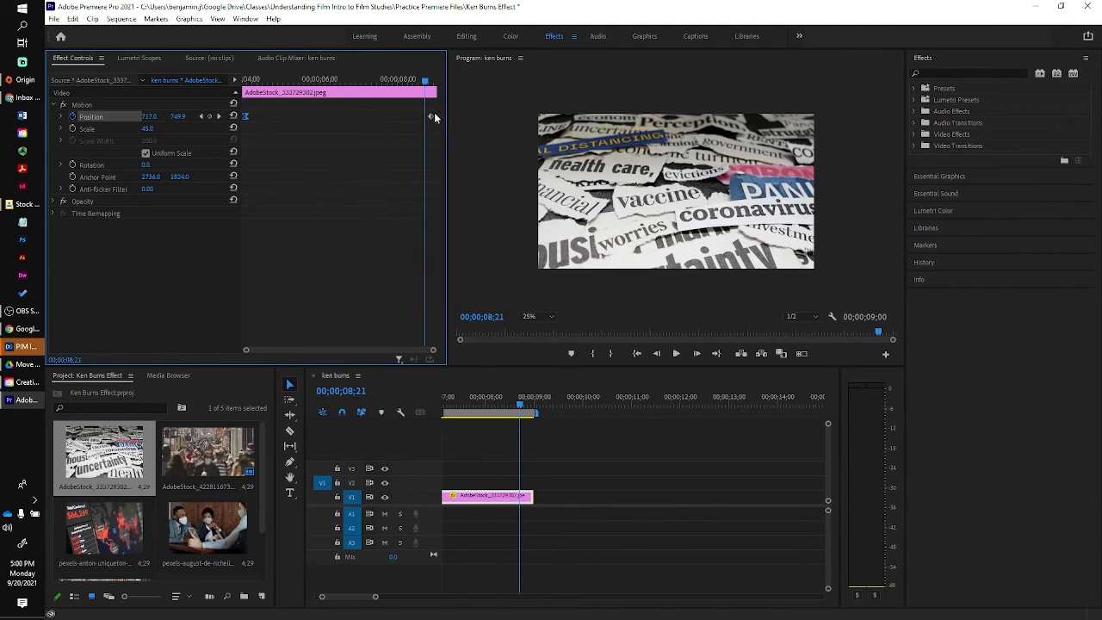
{"action": "right_click", "coordinate": [430, 116]}
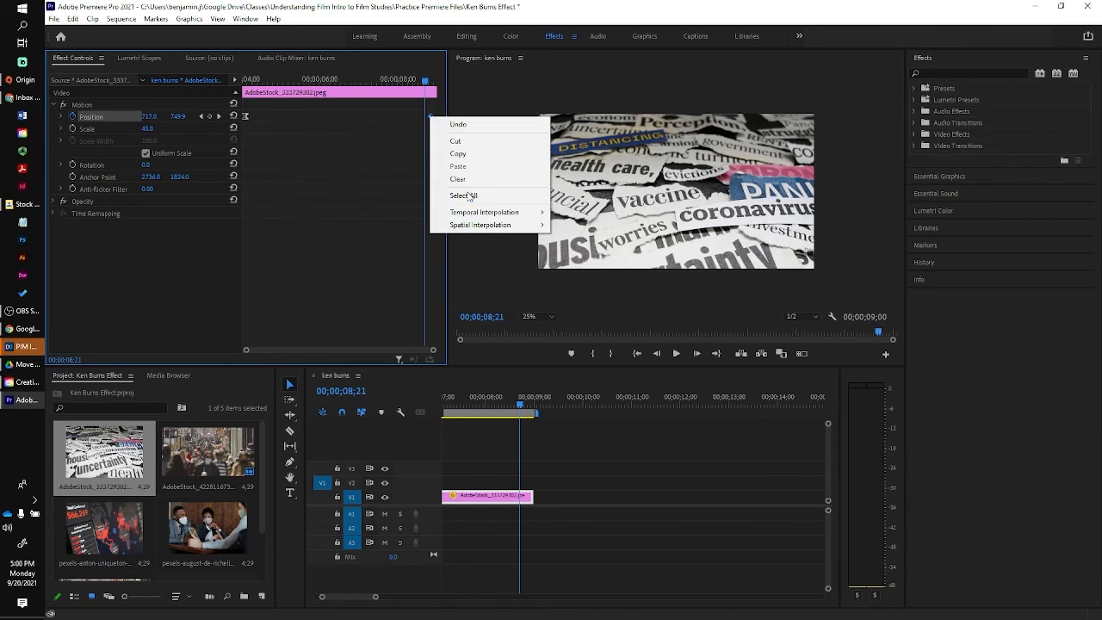
{"action": "mouse_move", "coordinate": [474, 215]}
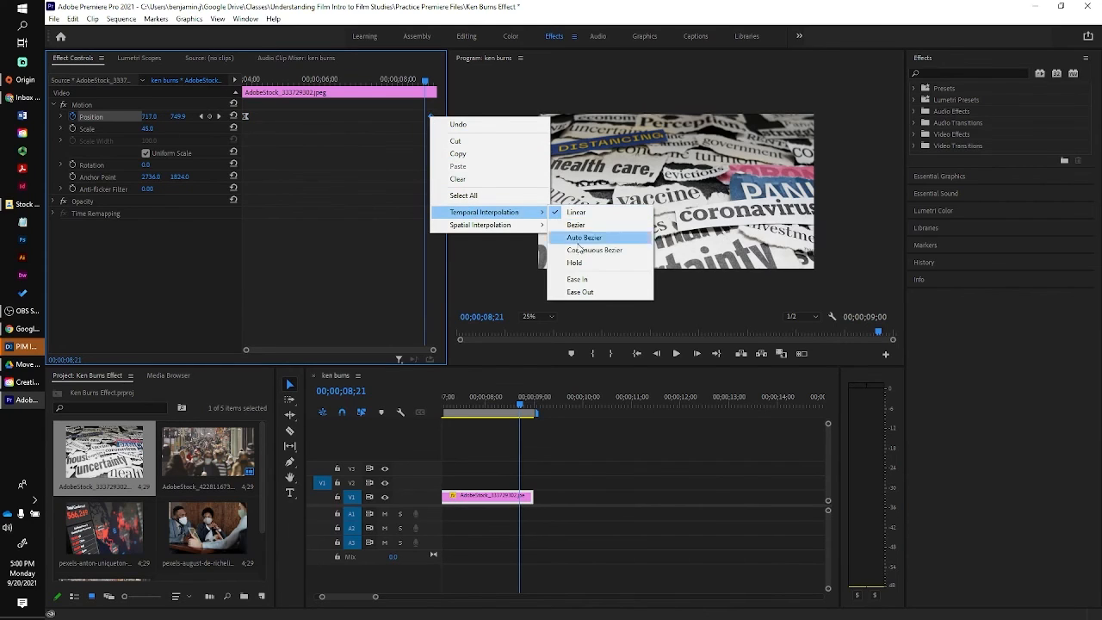
{"action": "left_click", "coordinate": [593, 292]}
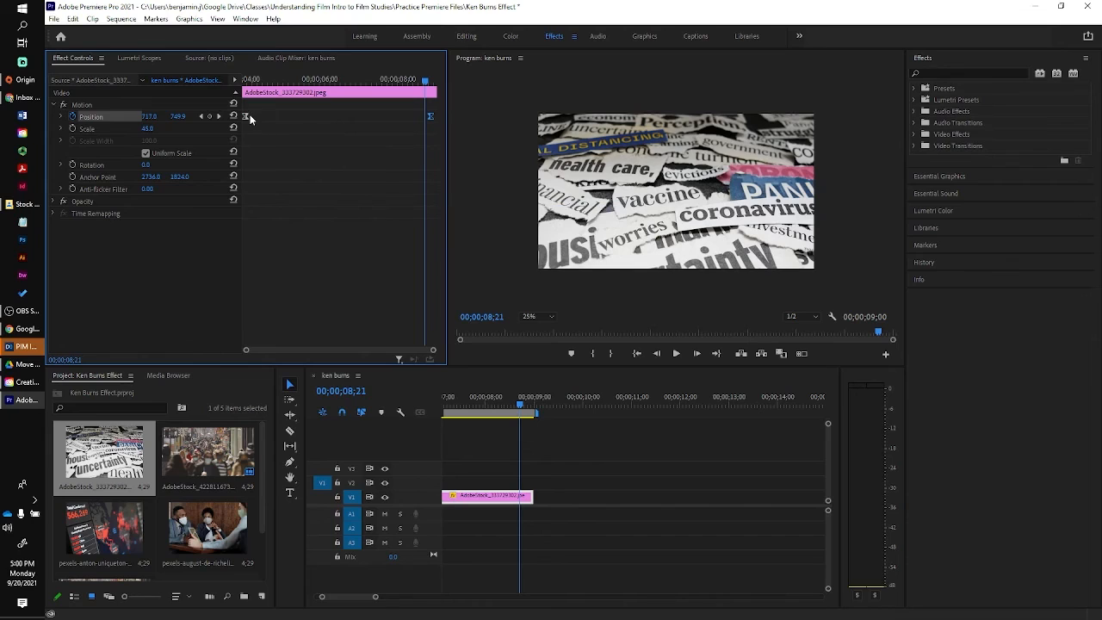
Change the temporal interpolation of the headlines clip's first Position keyframe to Continuous Bezier.
{"action": "right_click", "coordinate": [247, 117]}
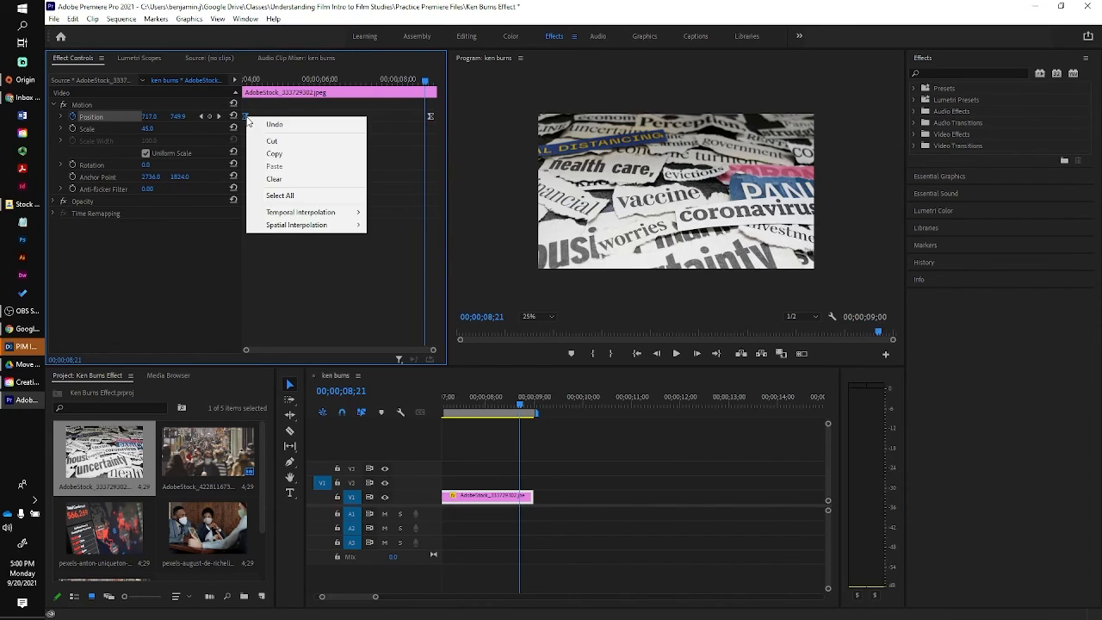
{"action": "mouse_move", "coordinate": [307, 214]}
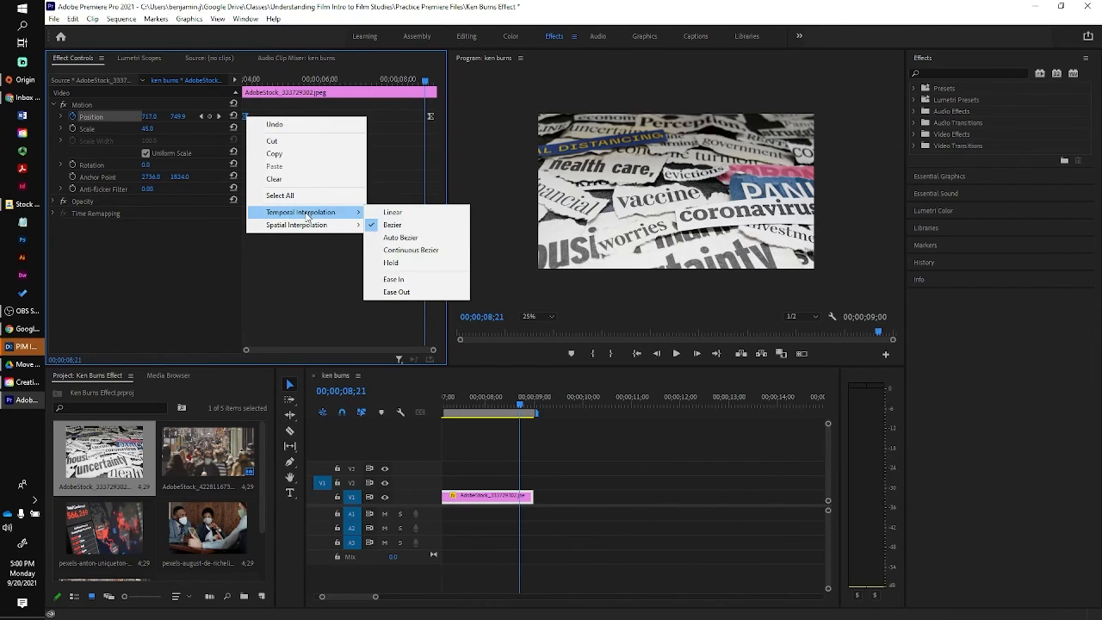
{"action": "left_click", "coordinate": [415, 250]}
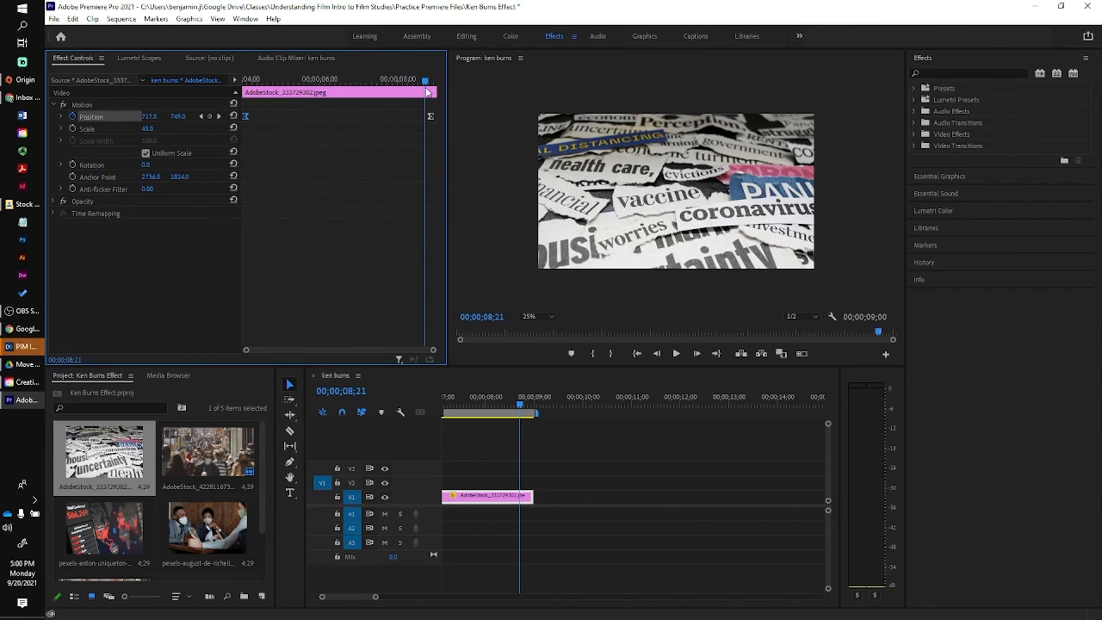
Return to the start of the headlines clip and play it to preview the smoothed pan.
{"action": "left_click_drag", "start_coordinate": [427, 89], "coordinate": [226, 60]}
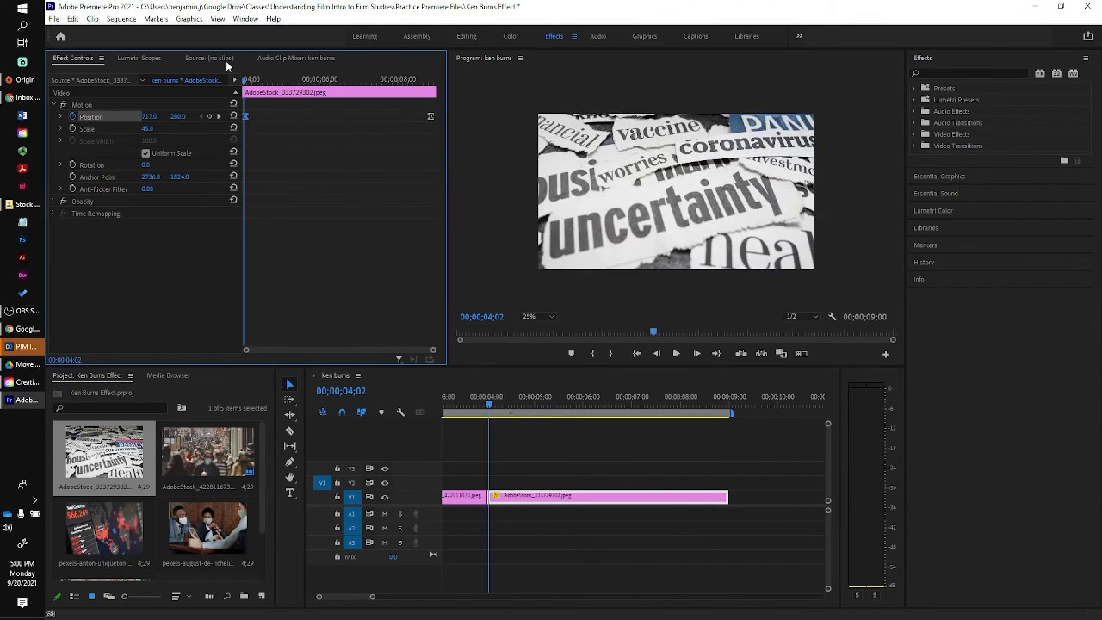
{"action": "left_click", "coordinate": [676, 353]}
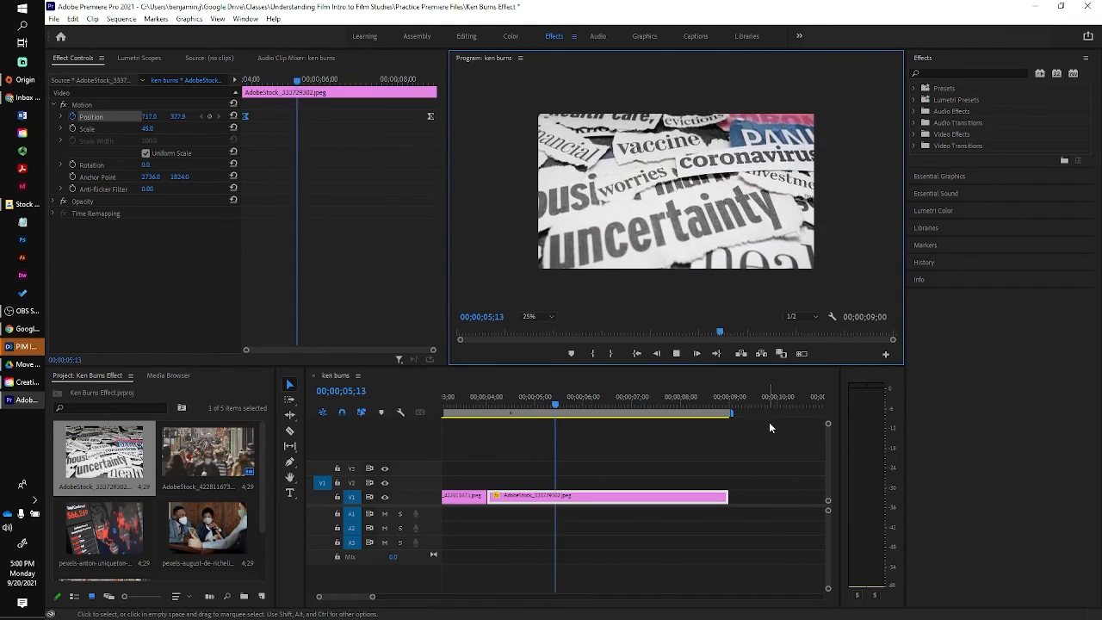